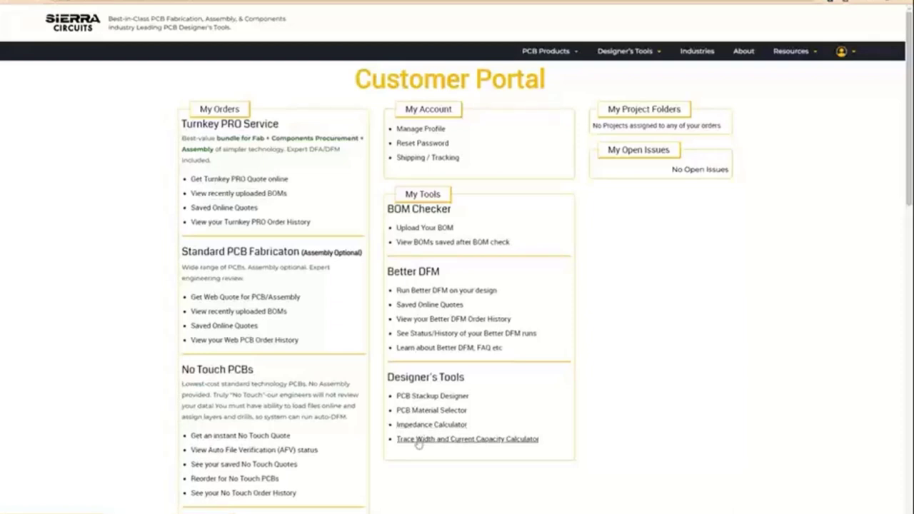
Step: Open the Trace Width and Current Capacity Calculator and review its maximum trace current capacity input
click(419, 439)
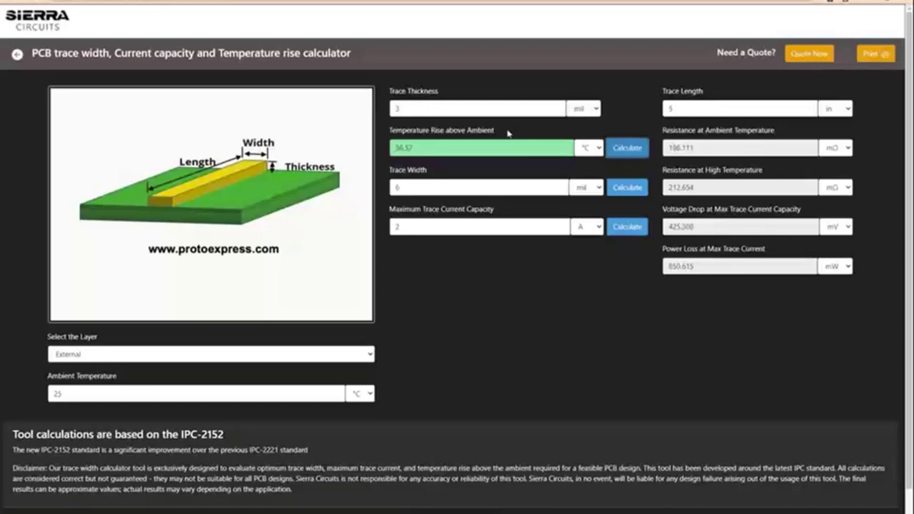
click(447, 225)
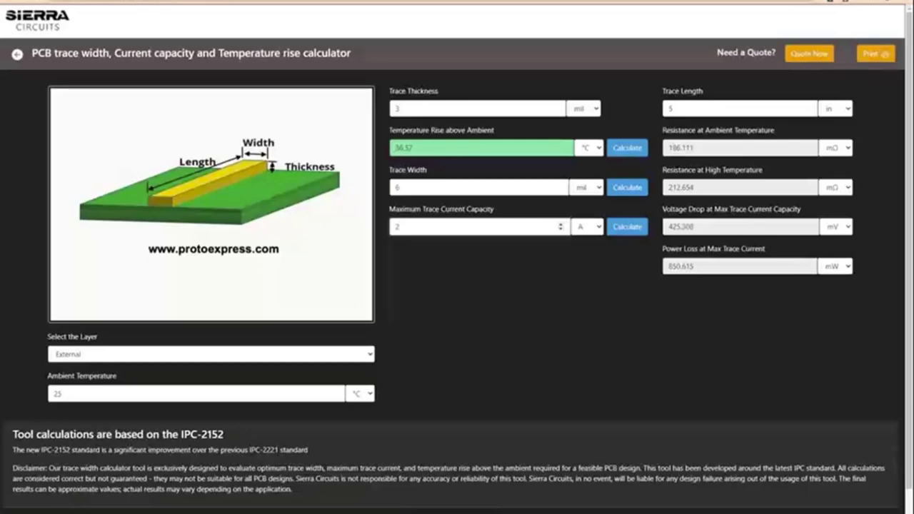
Step: Switch to the Impedance Calculator and compare the non-coplanar single-ended models for uncoated, coated and embedded microstrip and stripline, ending on Coated Microstrip
key(ctrl+Tab)
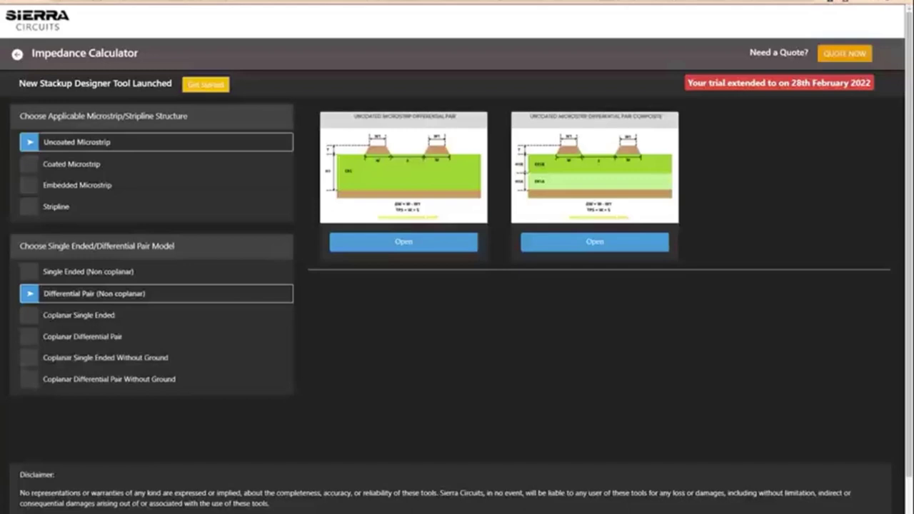
click(120, 272)
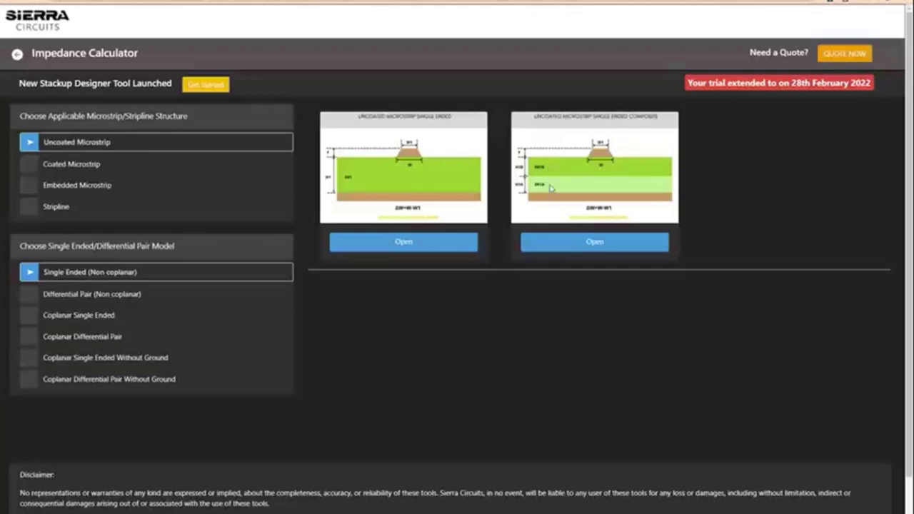
click(76, 164)
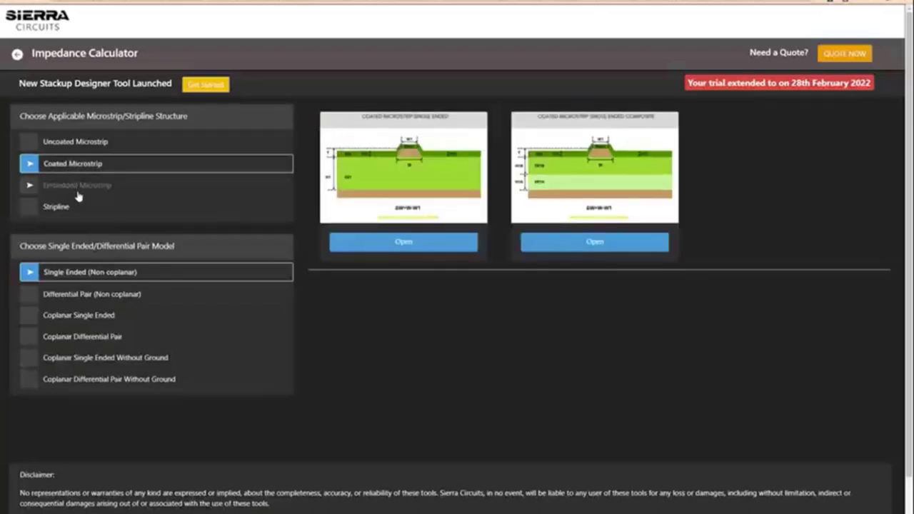
click(77, 187)
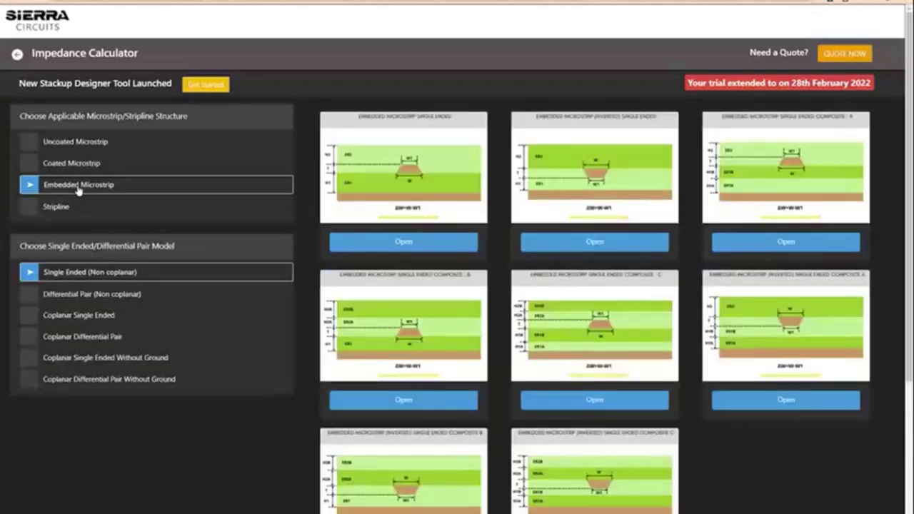
click(78, 209)
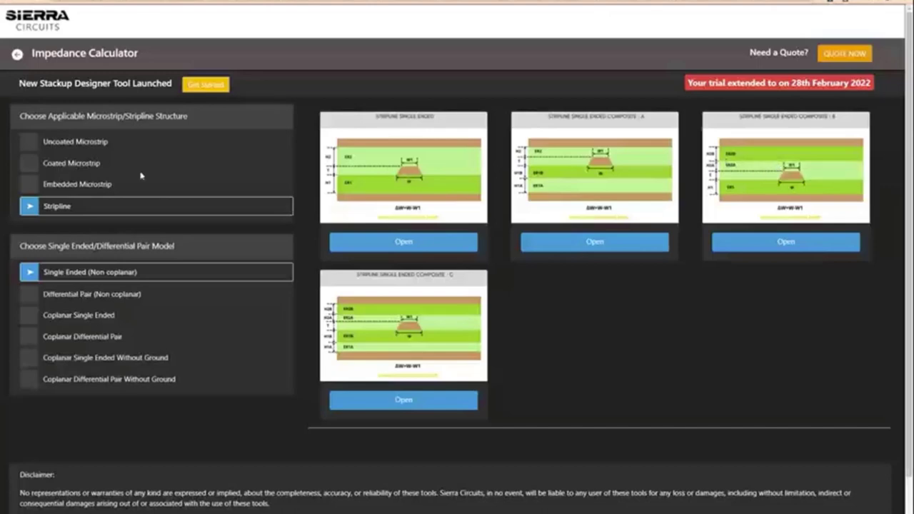
click(93, 142)
click(79, 163)
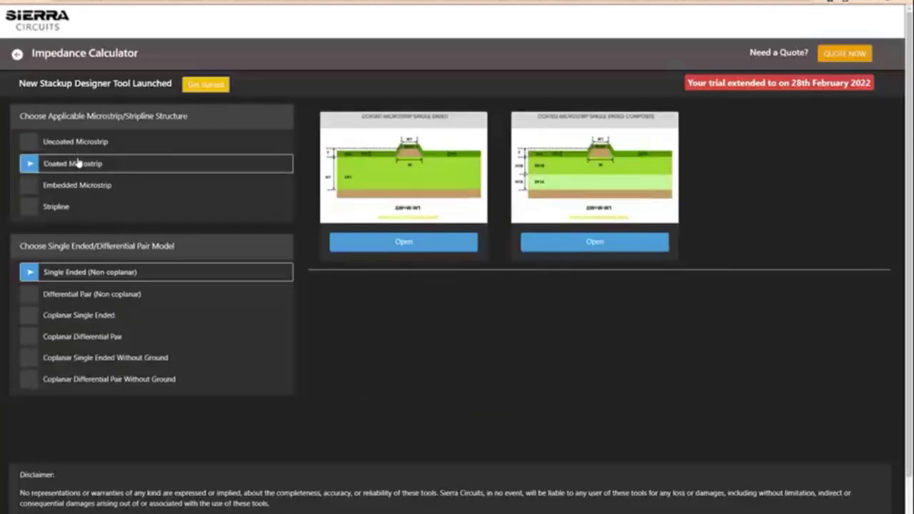
Step: Browse the coated microstrip models for non-coplanar differential pair, coplanar single-ended, coplanar differential pair and coplanar single-ended without ground
click(88, 295)
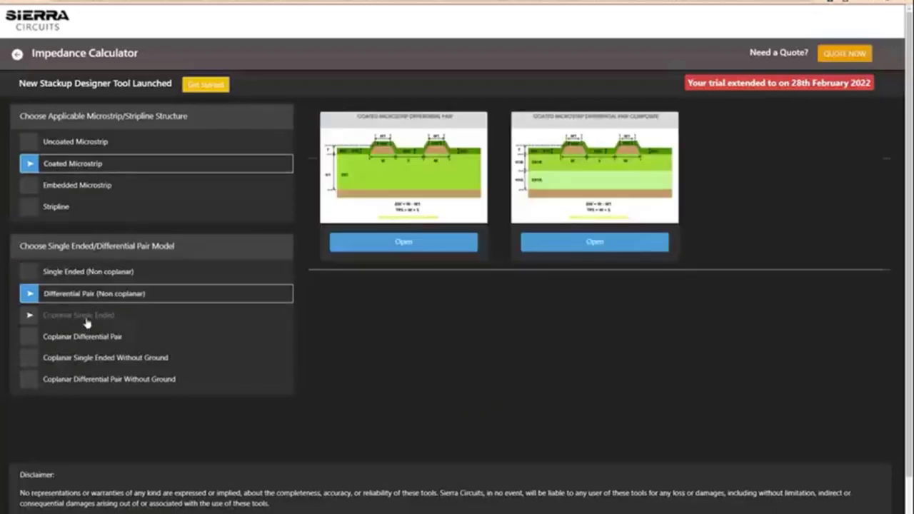
click(79, 315)
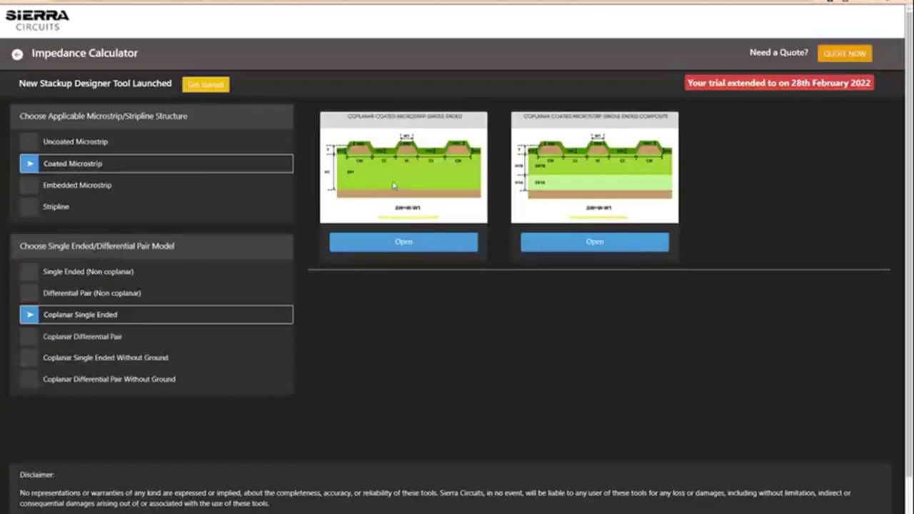
click(115, 342)
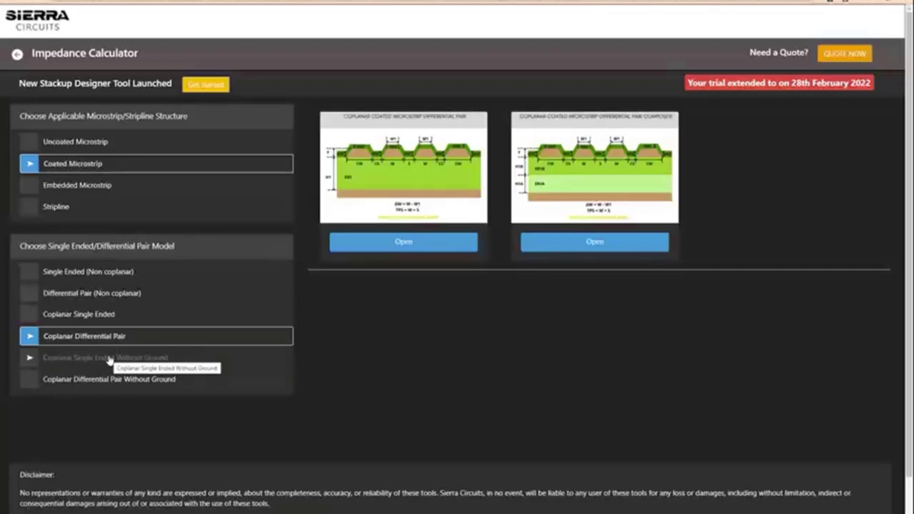
click(109, 360)
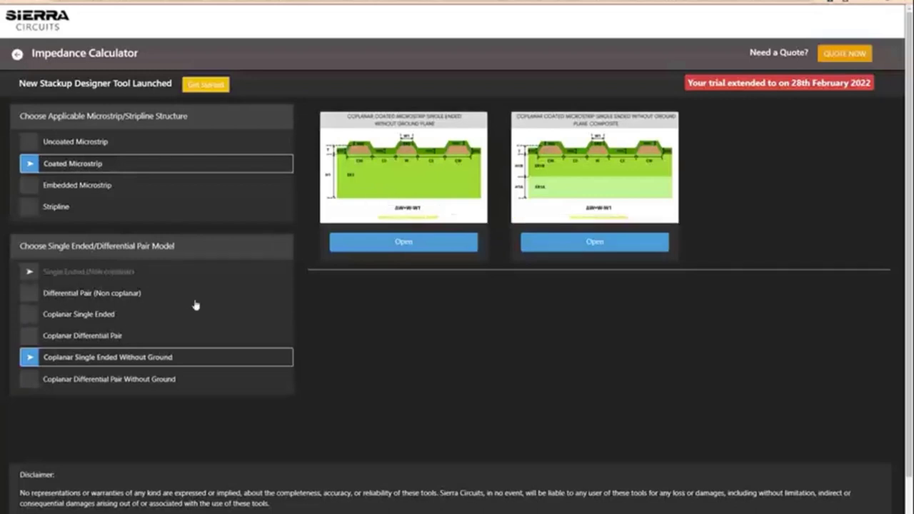
Step: Choose the non-coplanar single-ended model and open the Coated Microstrip Single Ended Impedance Calculator
click(123, 277)
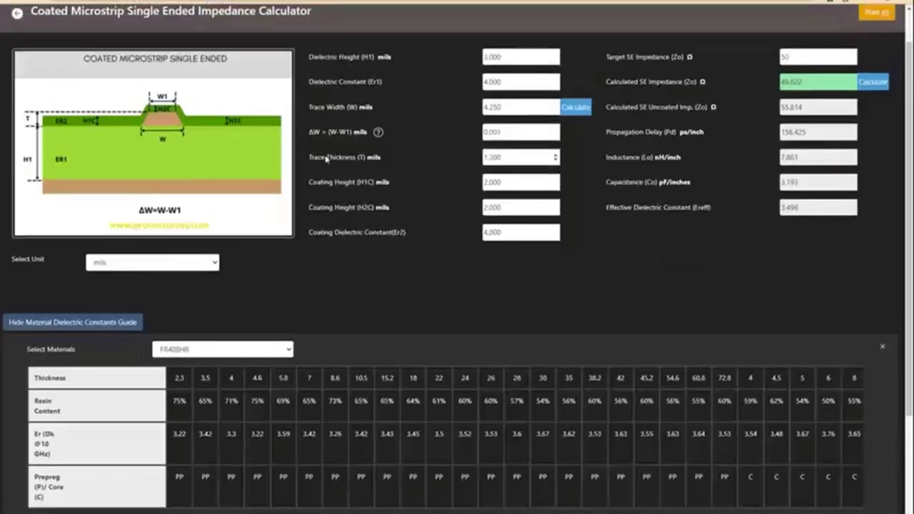
scroll(327, 158, up, 1)
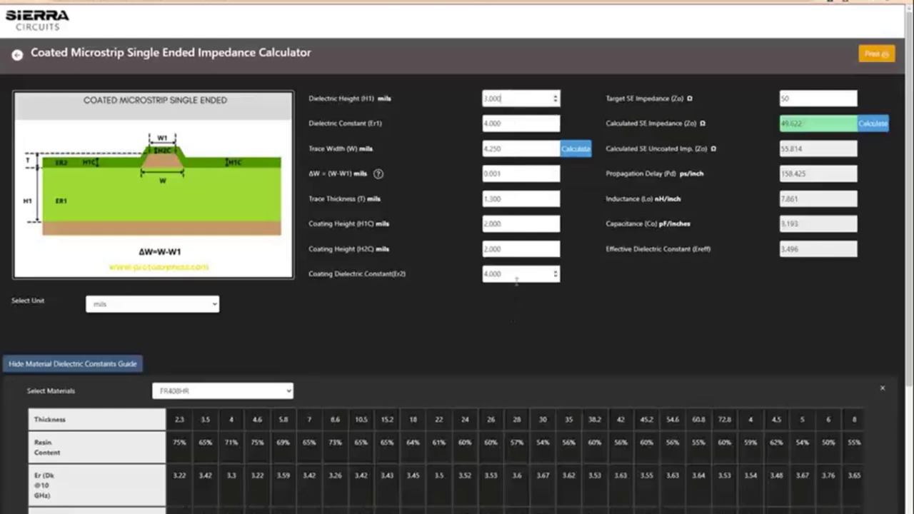
Step: Review the dielectric, trace and coating inputs, and calculate the single-ended impedance from them
double_click(503, 100)
double_click(506, 123)
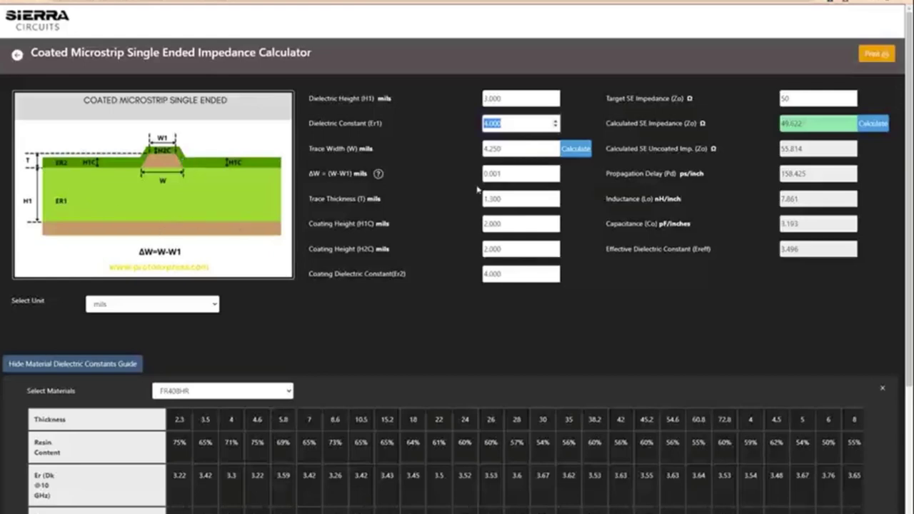
key(Tab)
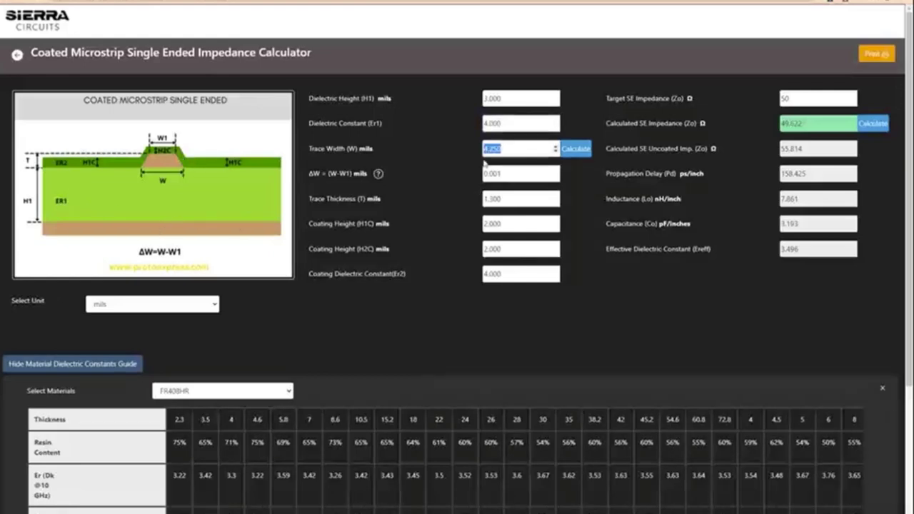
key(Tab)
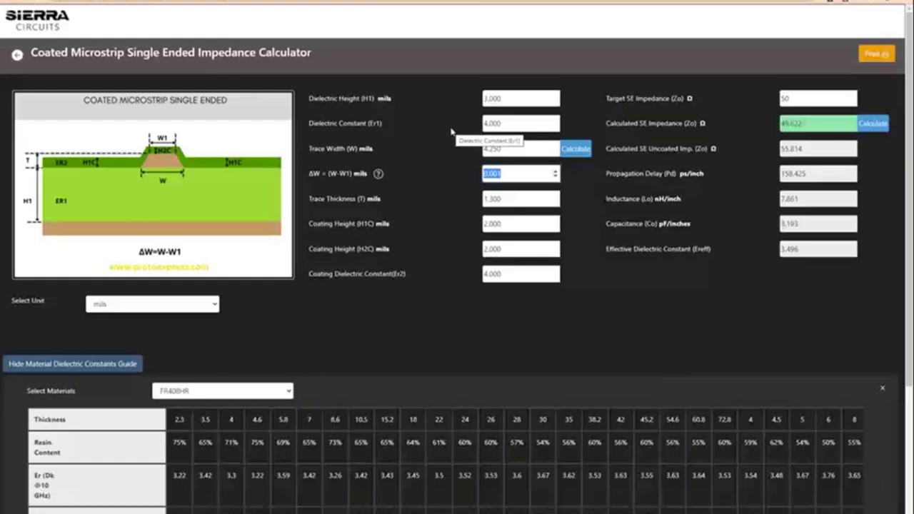
click(505, 200)
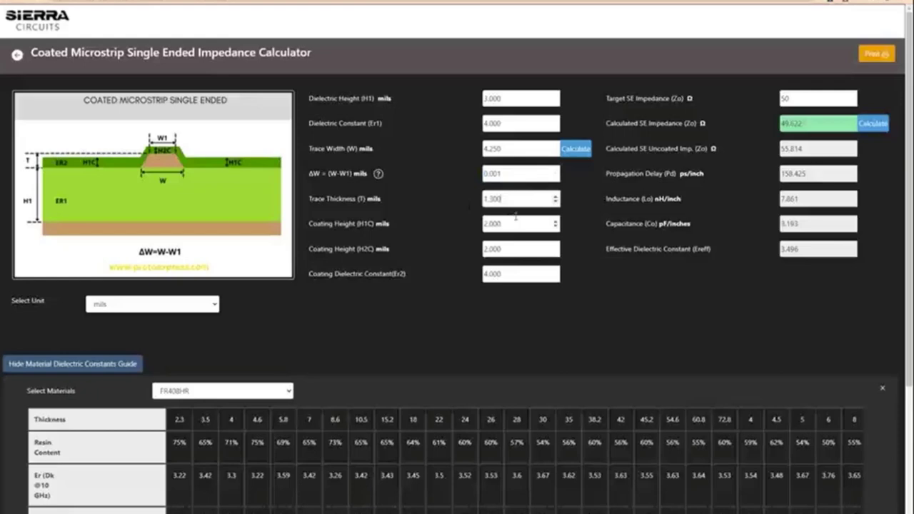
click(517, 223)
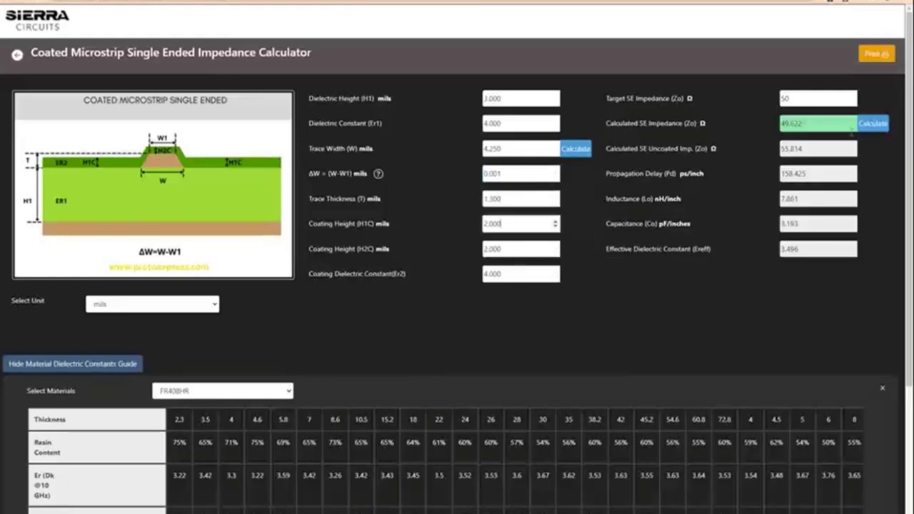
click(872, 126)
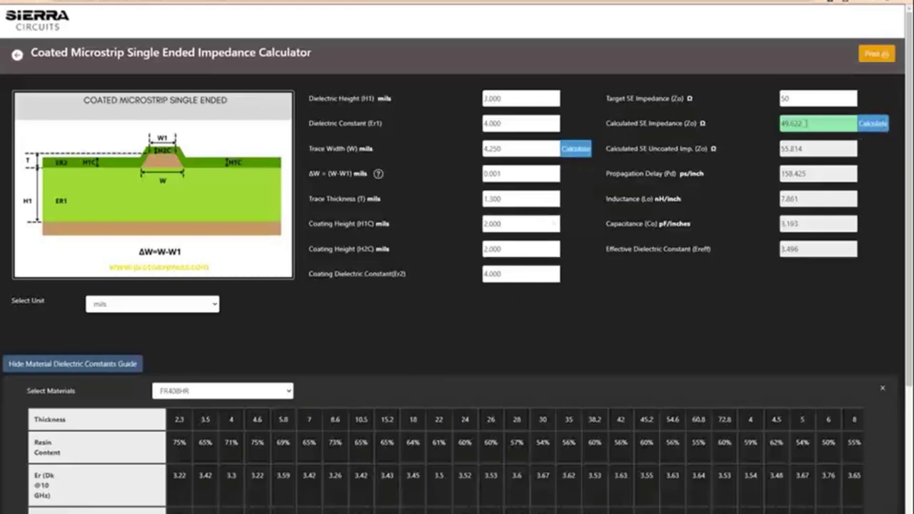
drag(805, 126, 759, 127)
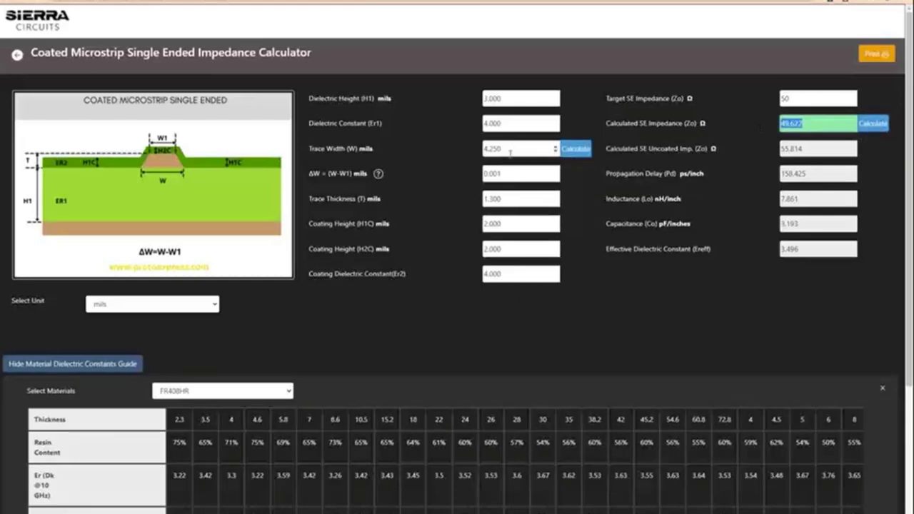
Step: Set the trace width to 5 mils and recalculate the single-ended impedance to examine the effect
drag(512, 150, 454, 152)
text(5)
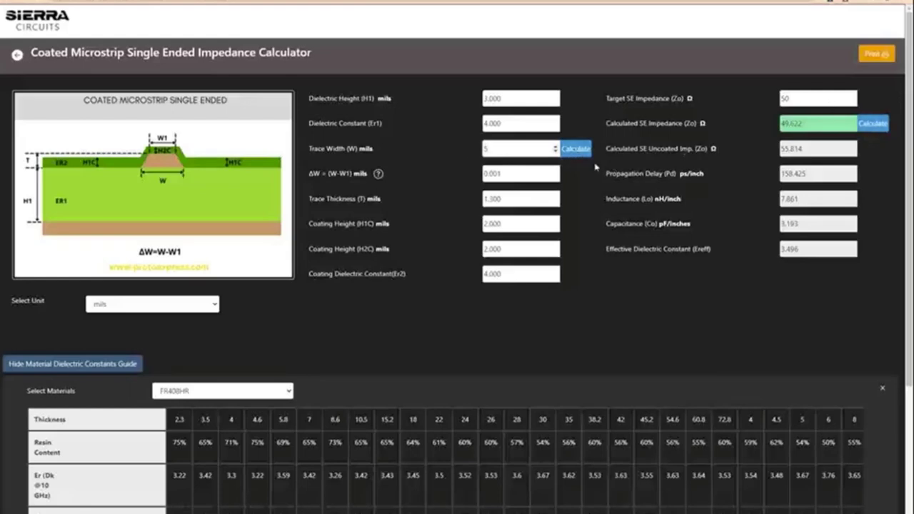
click(878, 127)
click(878, 125)
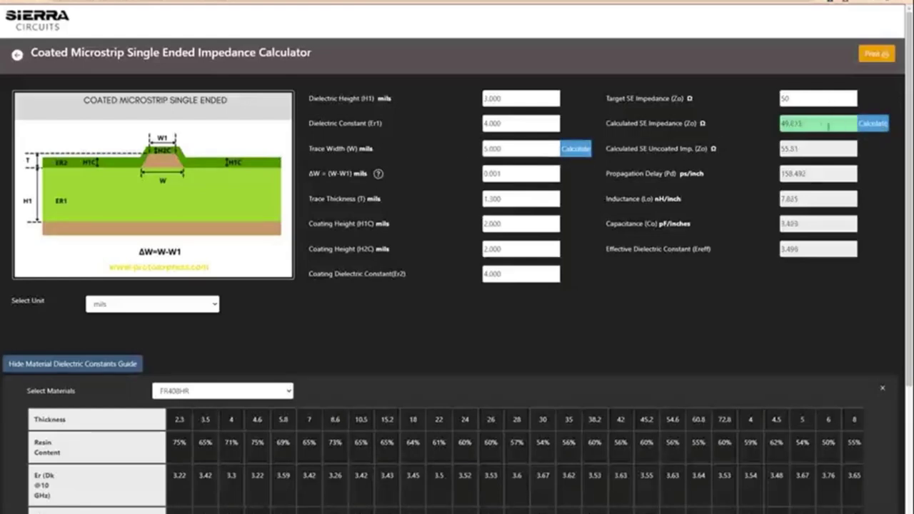
drag(807, 125, 769, 125)
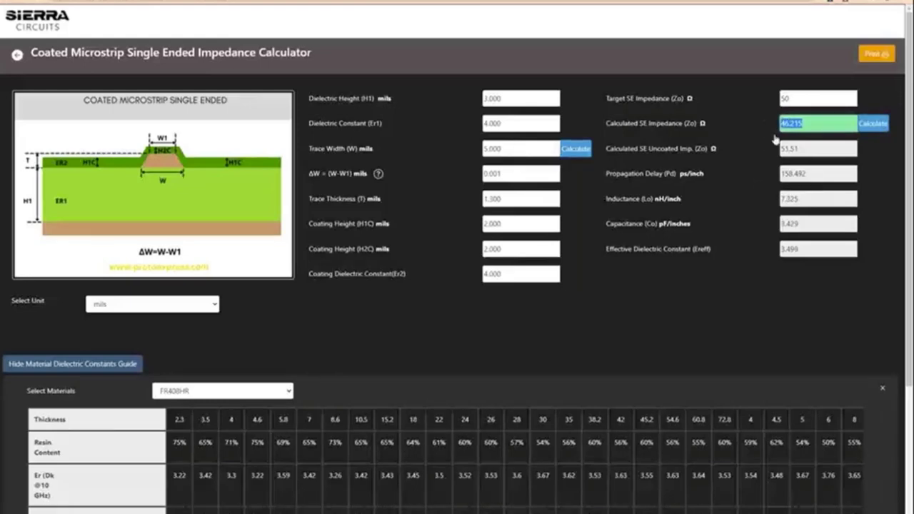
click(822, 125)
drag(807, 123, 767, 124)
click(805, 124)
drag(810, 124, 745, 127)
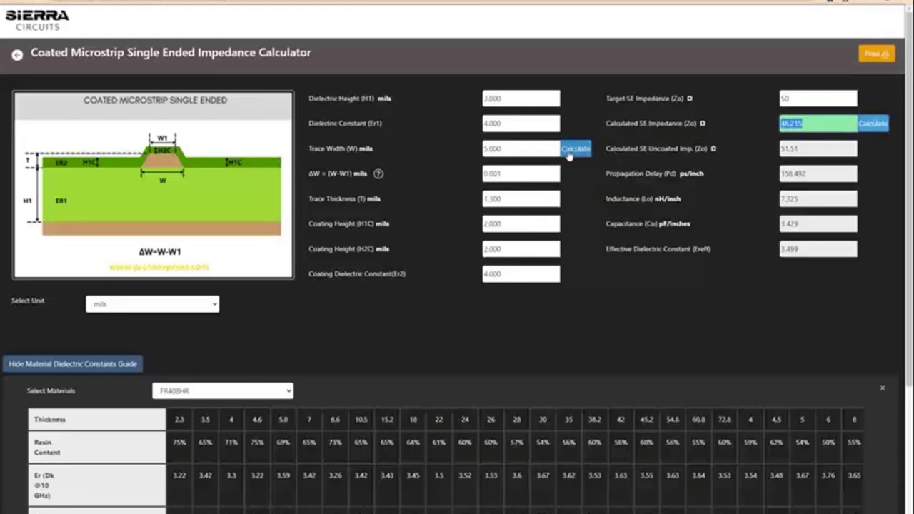
Step: Set the trace width to 4.250 mils and calculate the width required for the 50 Ω target impedance
drag(535, 148, 453, 145)
text(4.250)
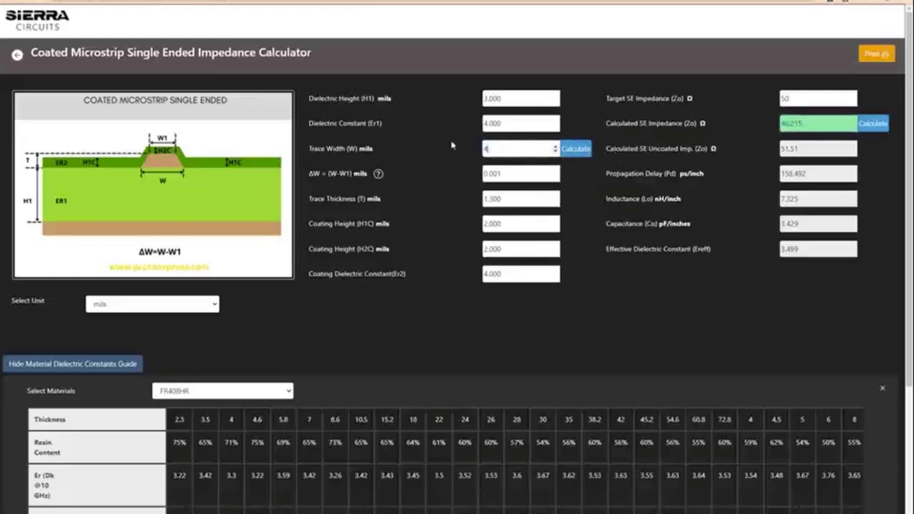
click(465, 135)
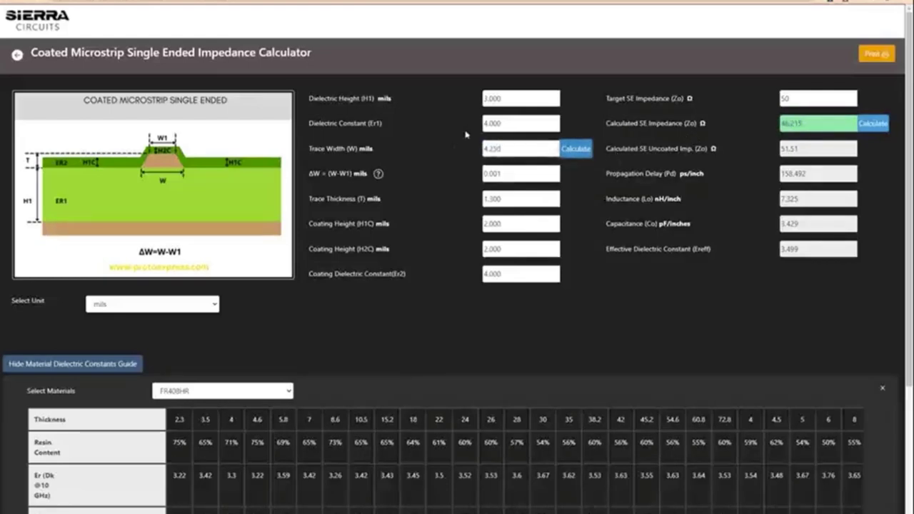
click(575, 149)
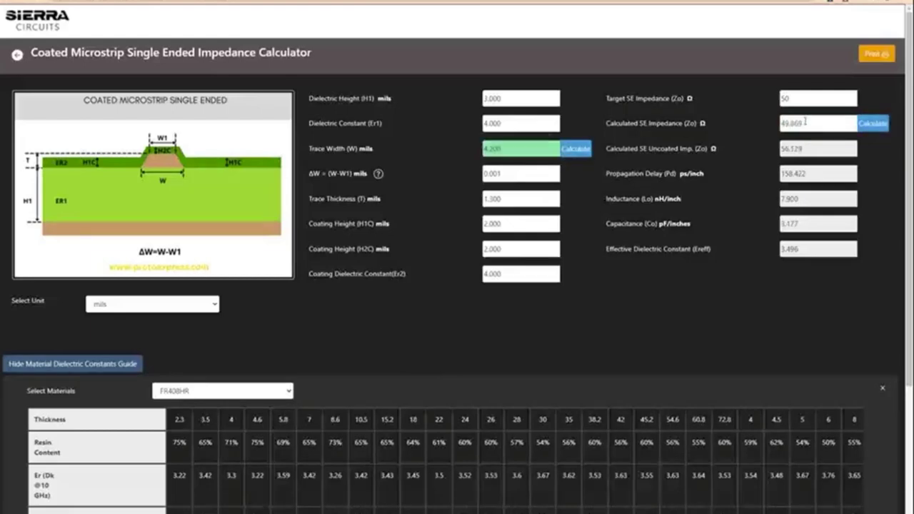
Step: Change the calculated trace width to 4.25 mils and recalculate the single-ended impedance
click(493, 148)
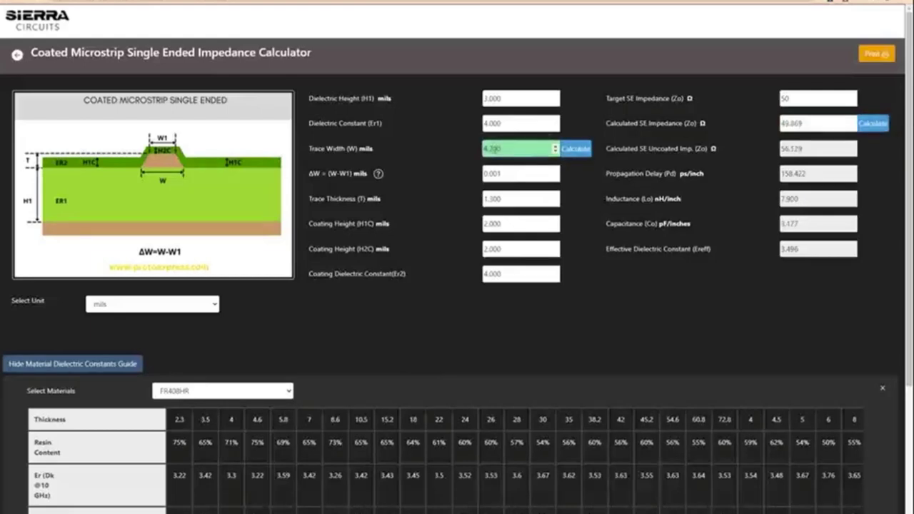
key(BackSpace)
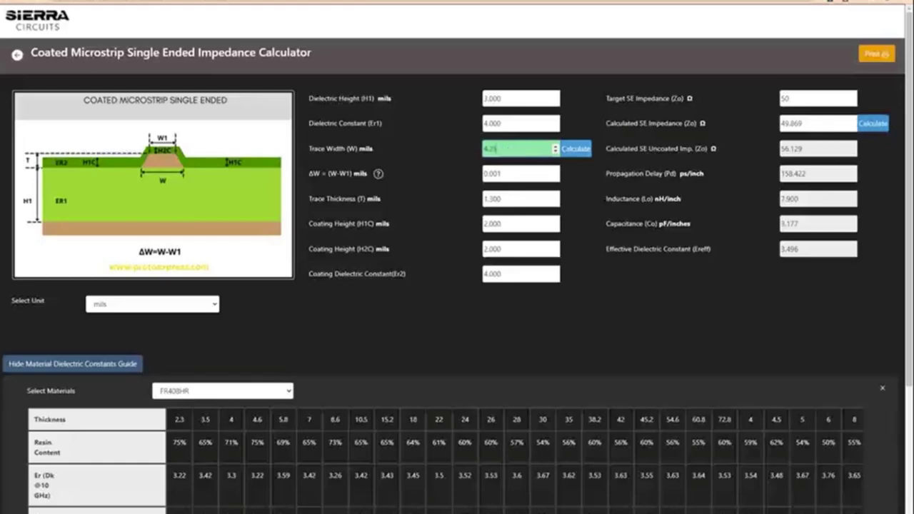
click(872, 123)
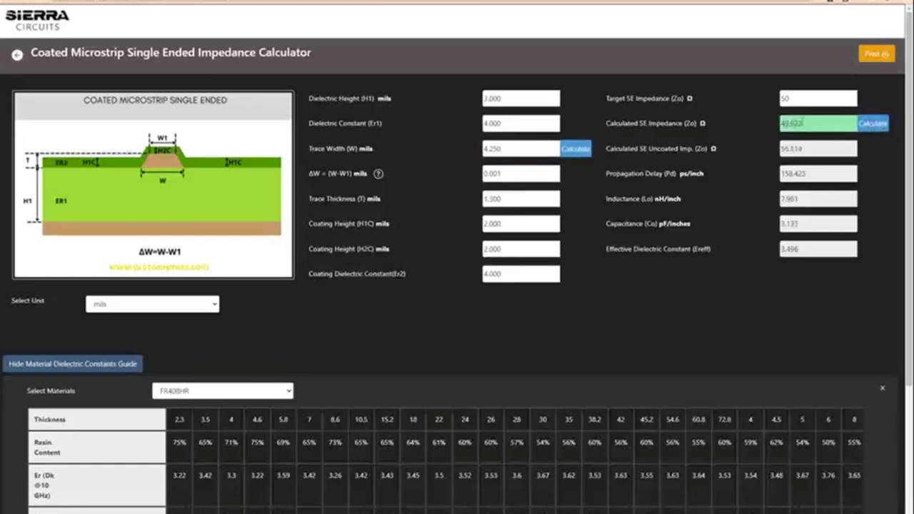
drag(802, 121, 774, 121)
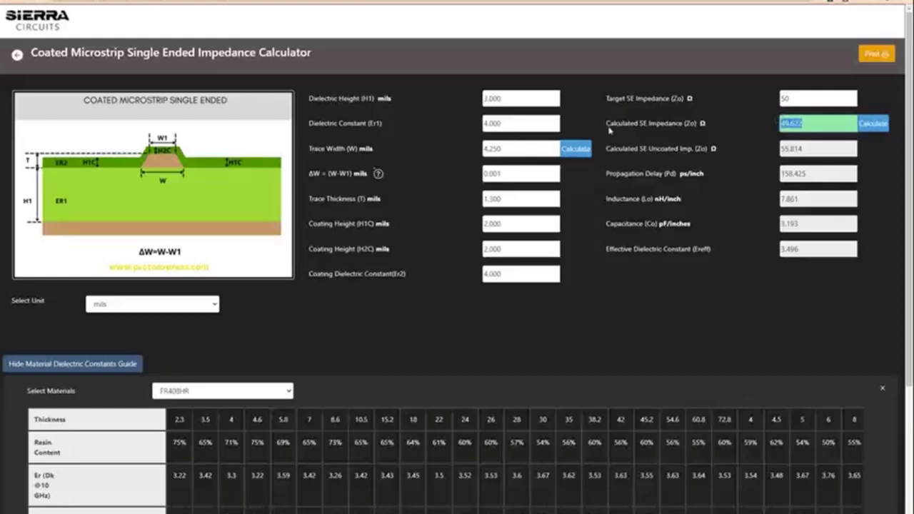
Step: Examine the trace width and the calculated propagation delay, inductance, capacitance and effective dielectric constant
drag(520, 148, 474, 149)
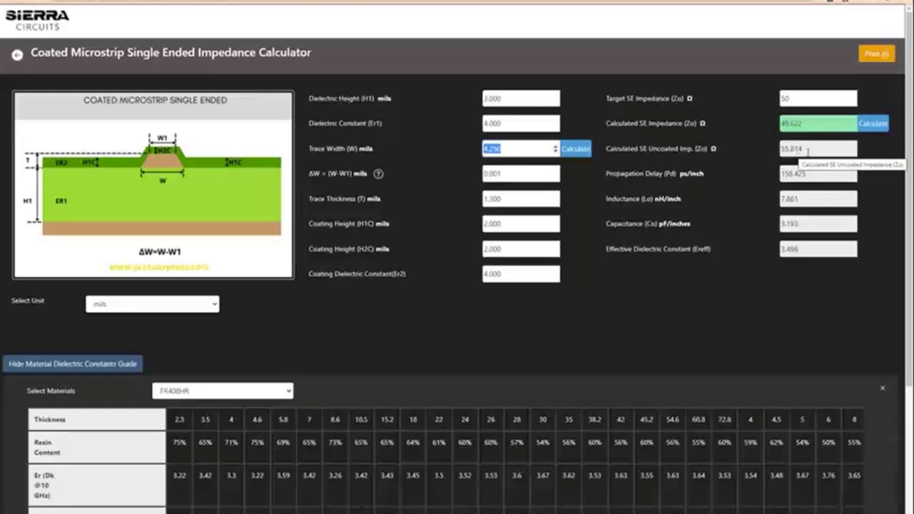
drag(814, 173, 761, 173)
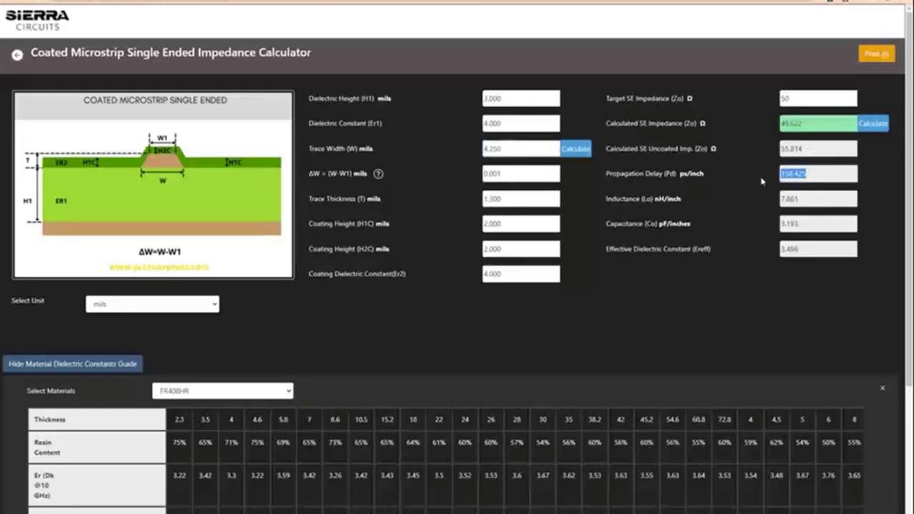
drag(820, 203, 763, 204)
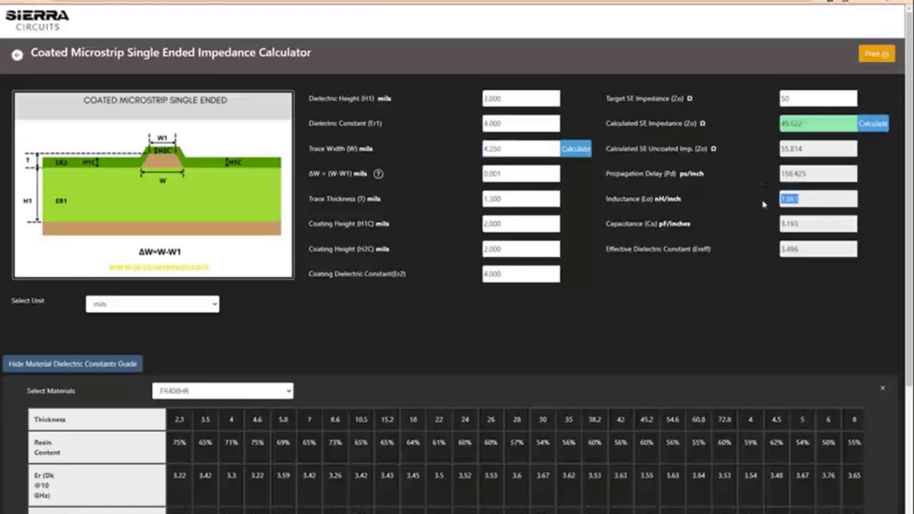
drag(818, 224, 757, 226)
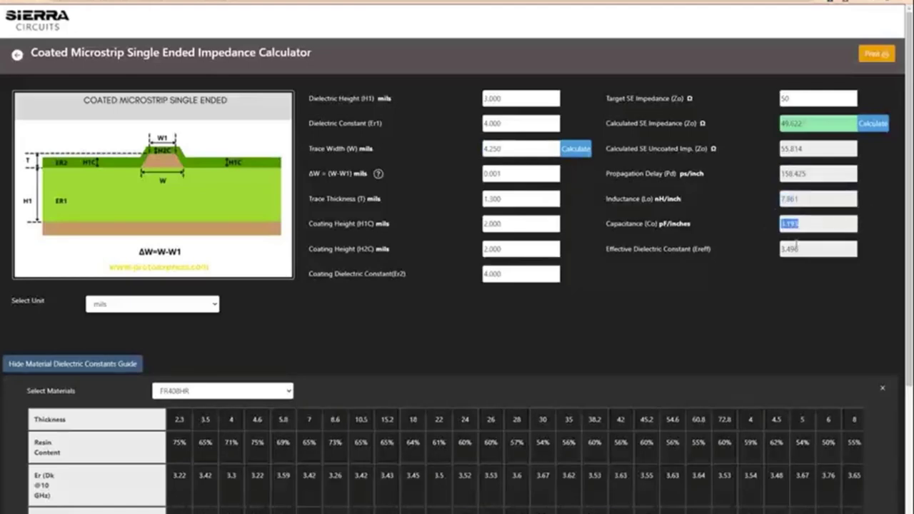
drag(814, 248, 752, 255)
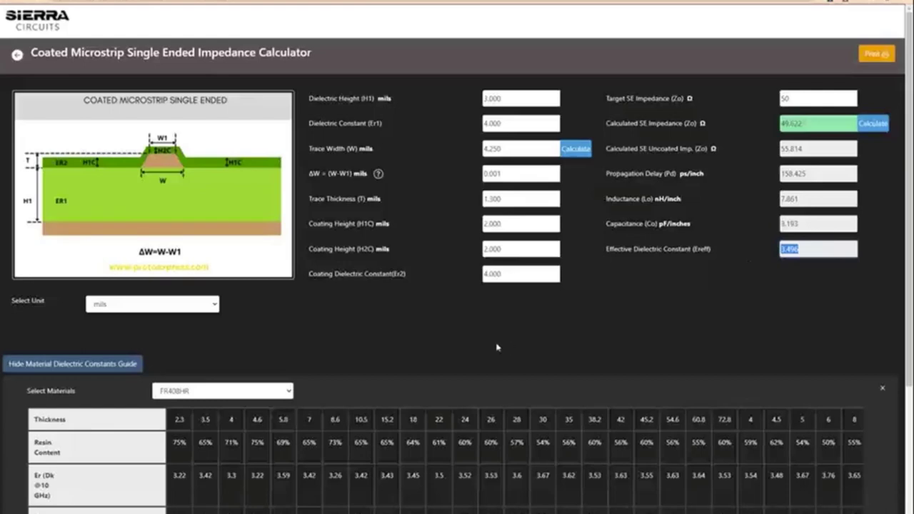
Step: Select I-Tera MT40 in the material dielectric constants guide to view its thickness, resin content and Er values
scroll(259, 310, down, 2)
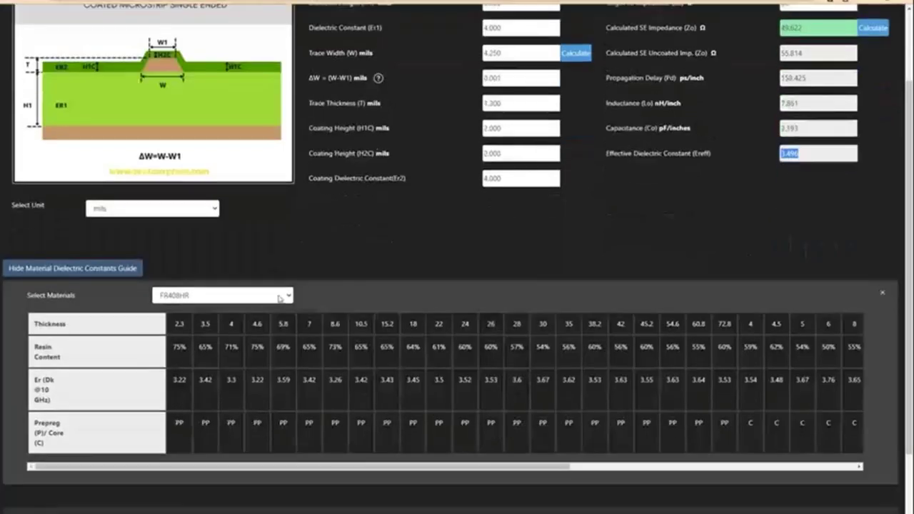
click(281, 296)
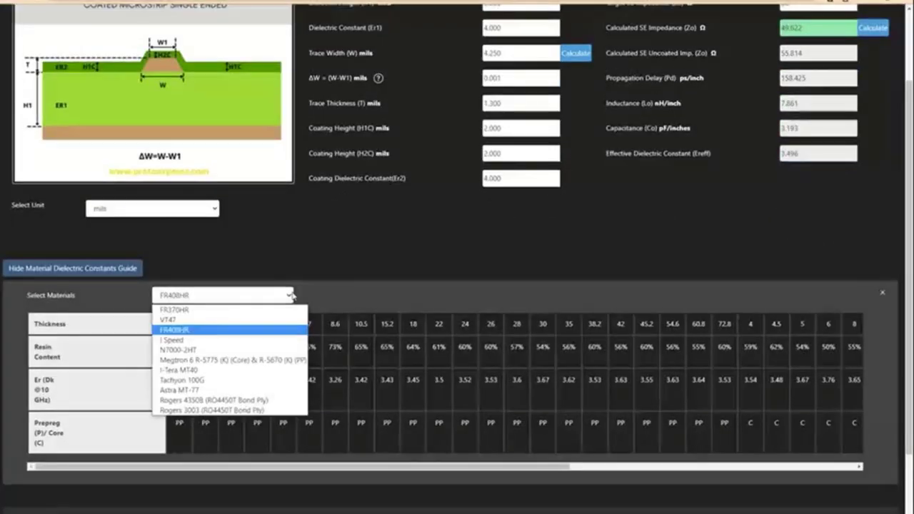
click(261, 369)
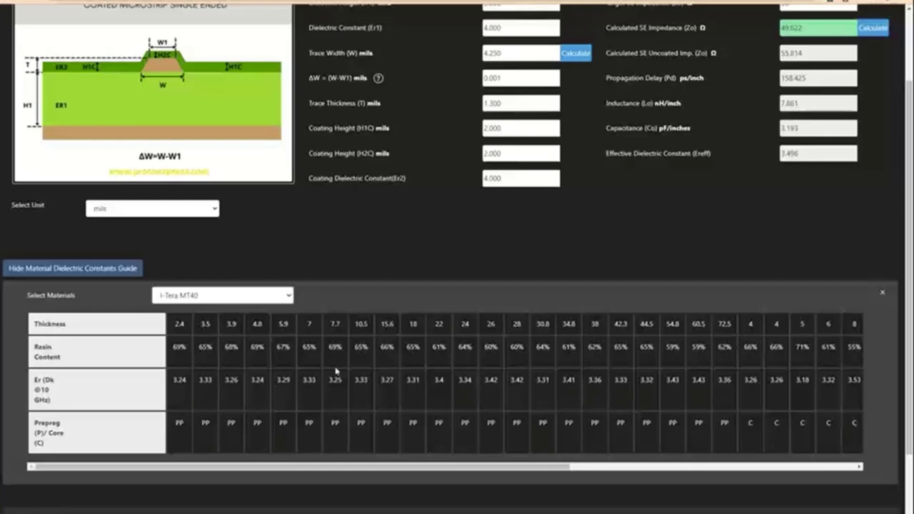
scroll(335, 371, up, 2)
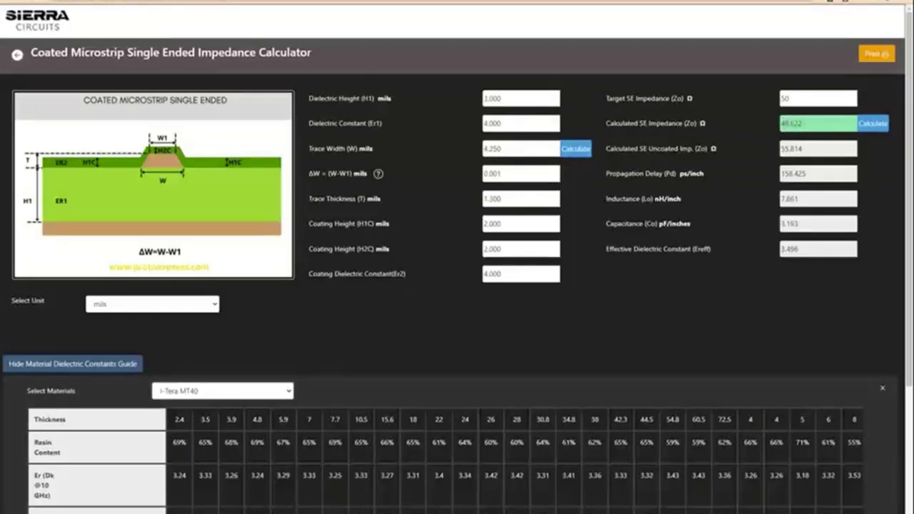
Step: Switch to the Coated Microstrip Differential Pair calculator, review the trace separation, and calculate the differential impedance
click(514, 2)
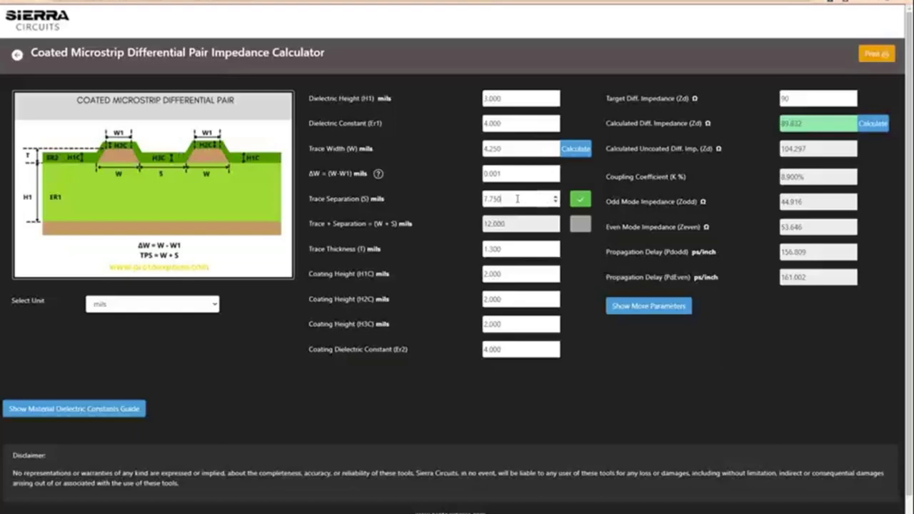
drag(540, 200, 471, 202)
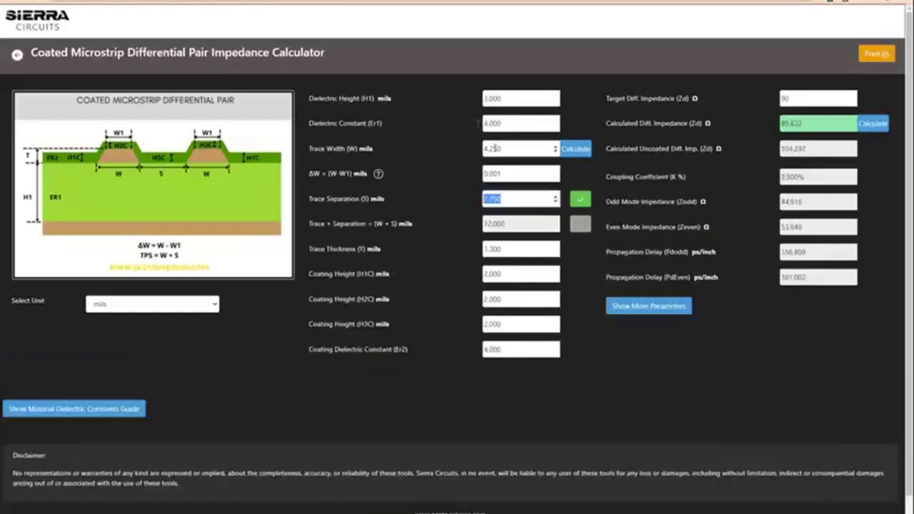
click(506, 199)
double_click(816, 124)
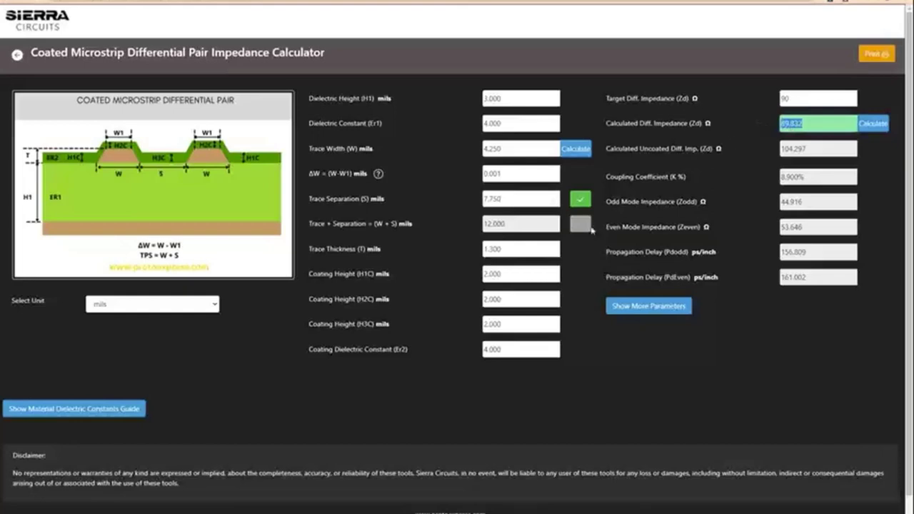
click(509, 201)
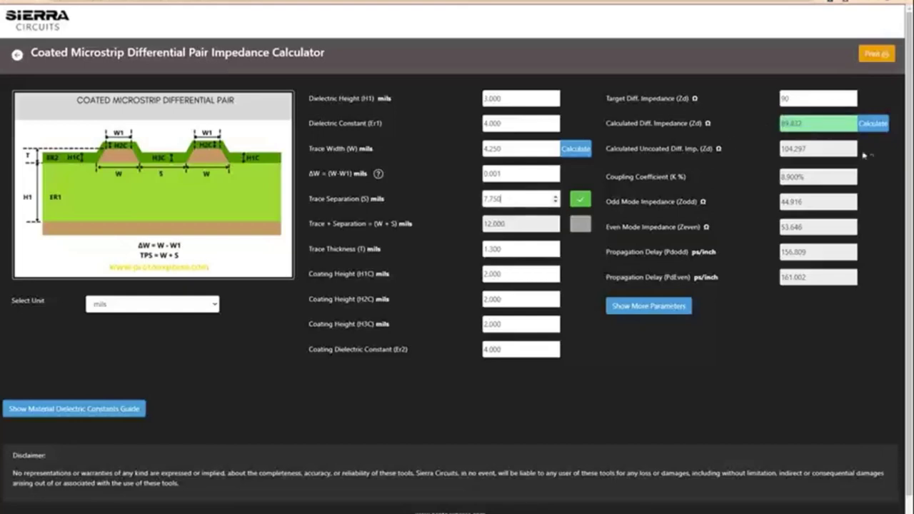
click(869, 126)
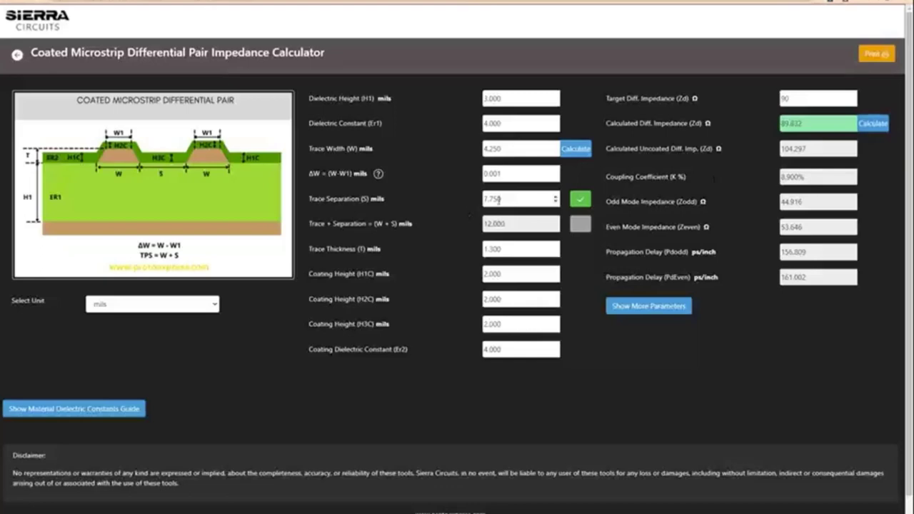
Step: Set the trace separation to 7.77 mils and recalculate the differential impedance
drag(491, 199, 512, 197)
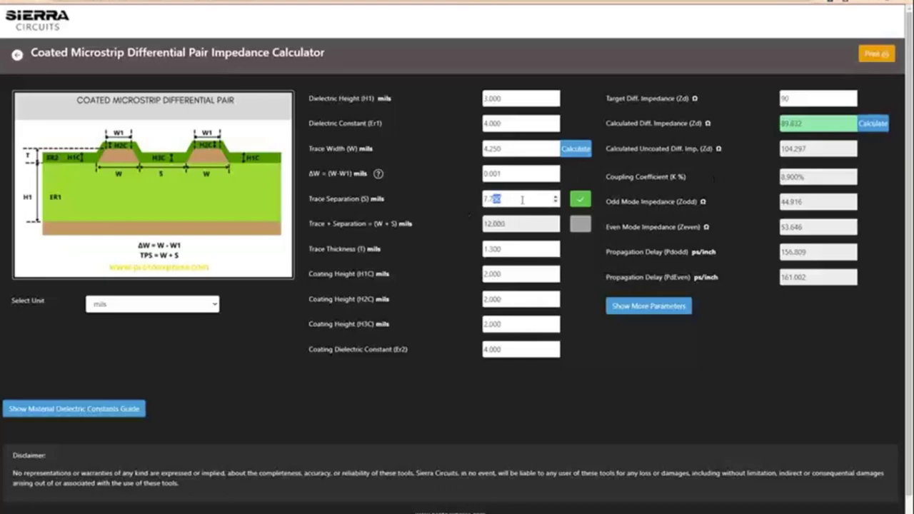
text(1)
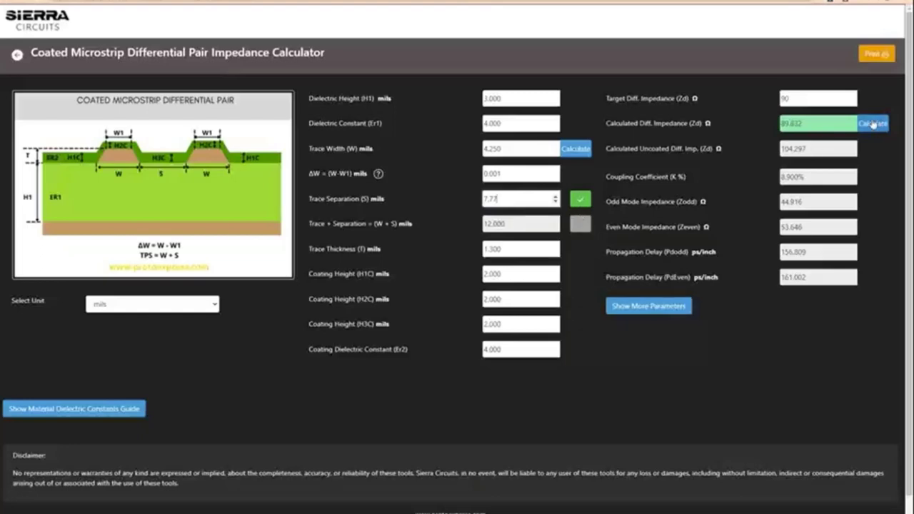
click(873, 123)
click(873, 123)
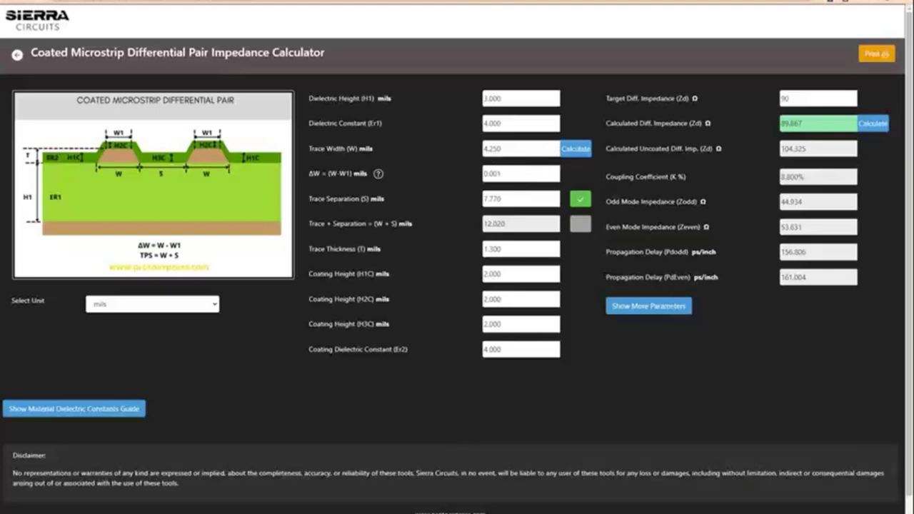
Step: Switch to the PCB editor and review the layer stackup, expanding the Signal Integrity columns through width, impedance and differential spacing
key(alt+Tab)
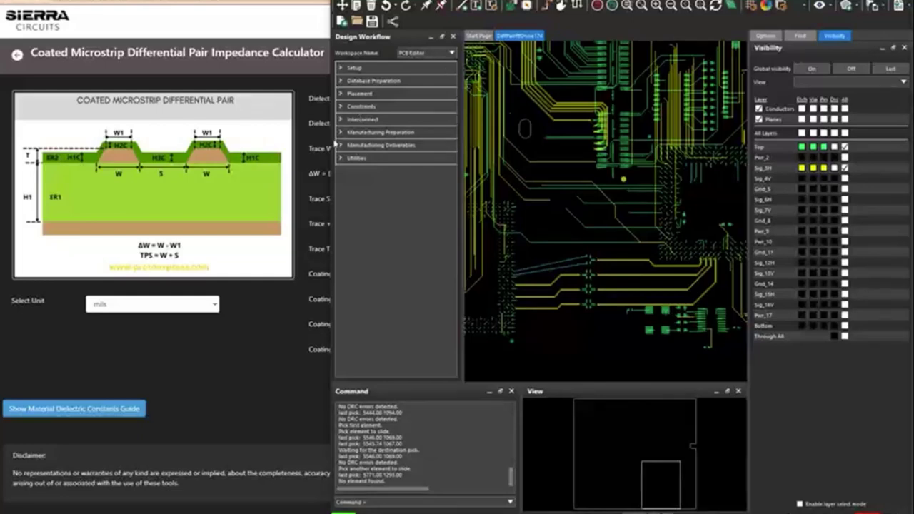
drag(336, 143, 170, 143)
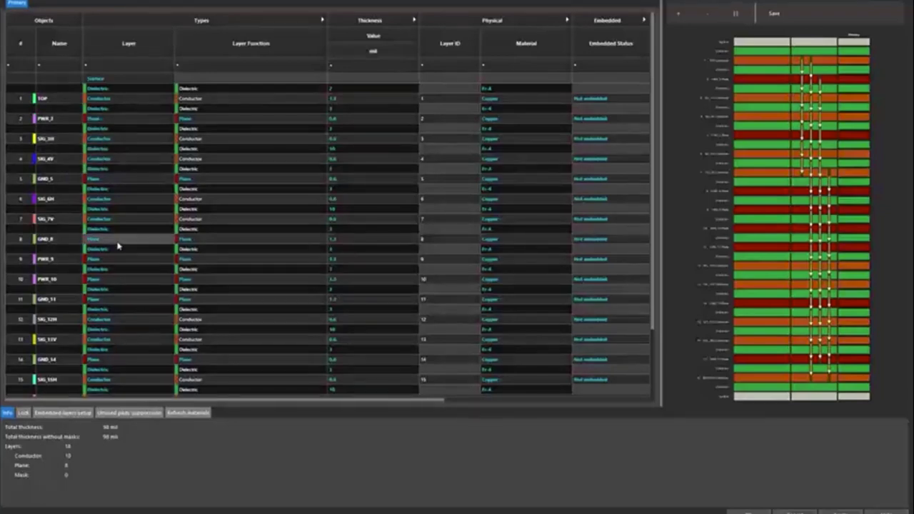
scroll(116, 242, down, 2)
scroll(114, 239, up, 2)
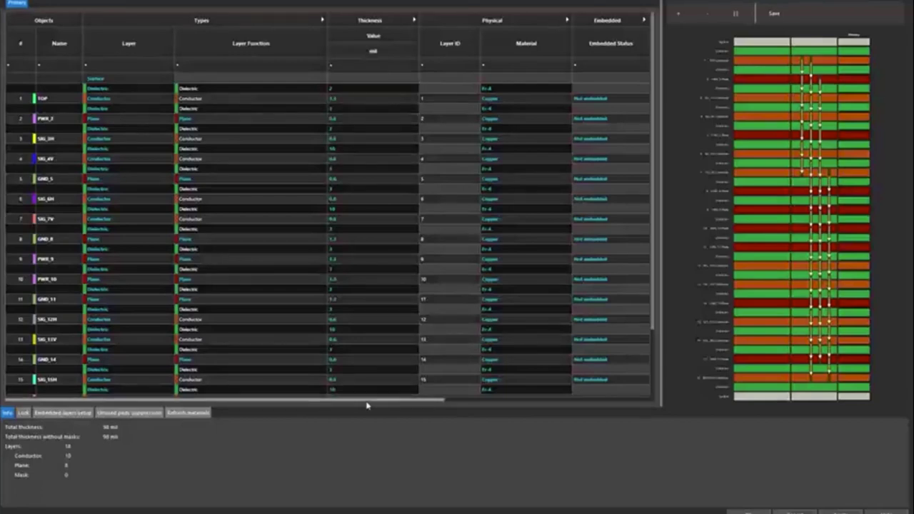
drag(366, 405, 624, 415)
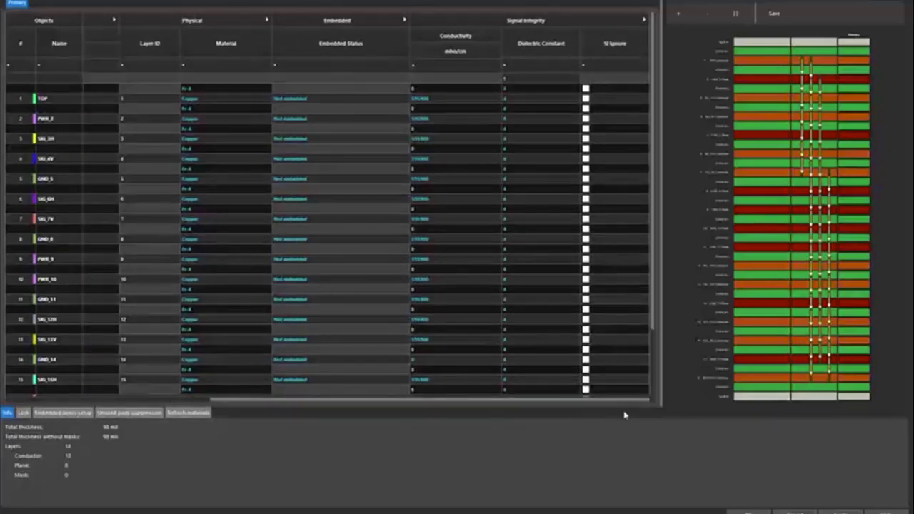
click(529, 22)
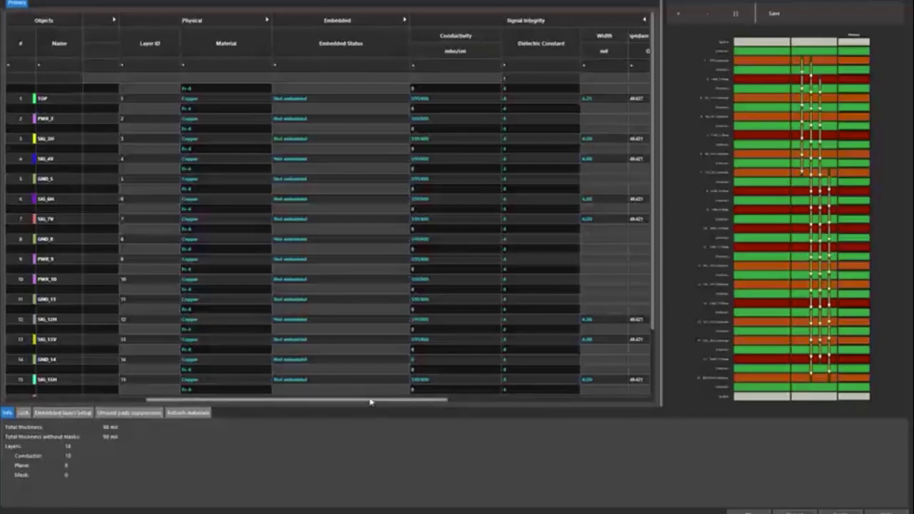
drag(370, 402, 555, 403)
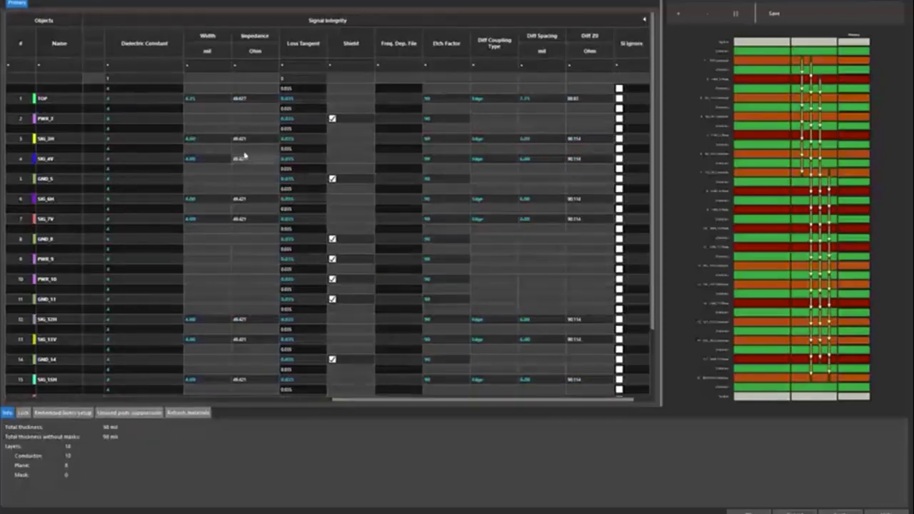
Step: Set the TOP layer's single-ended impedance to 50 ohms so that its line width is recalculated
double_click(240, 99)
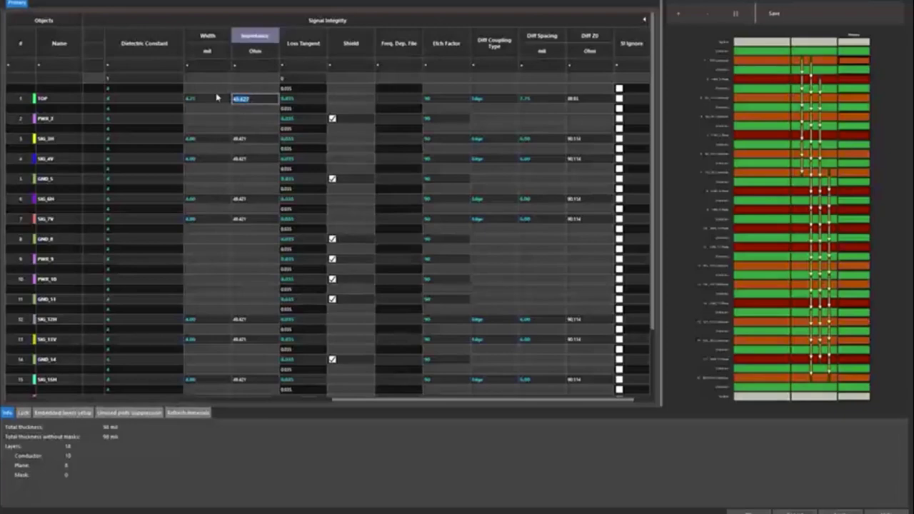
text(50)
key(Tab)
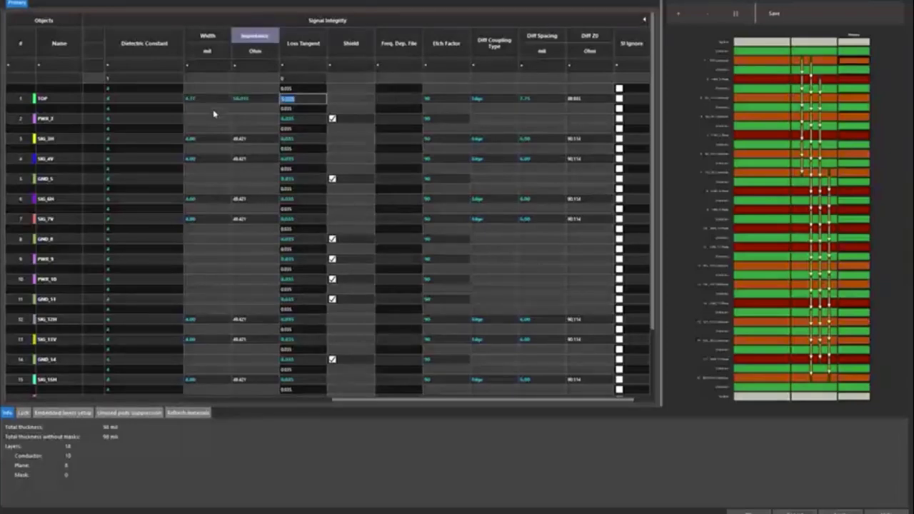
Step: Set the TOP layer's line width to 4.25 mil
click(199, 100)
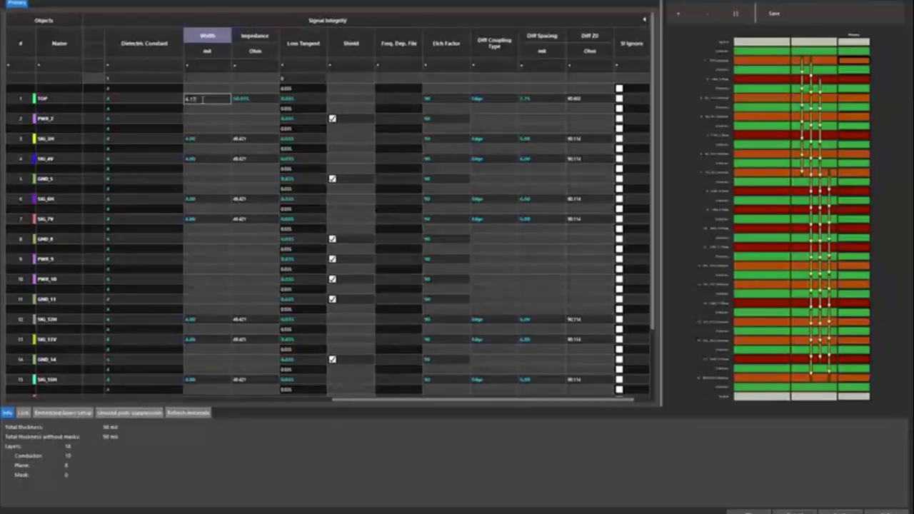
drag(204, 100, 190, 99)
text(4.25)
key(Tab)
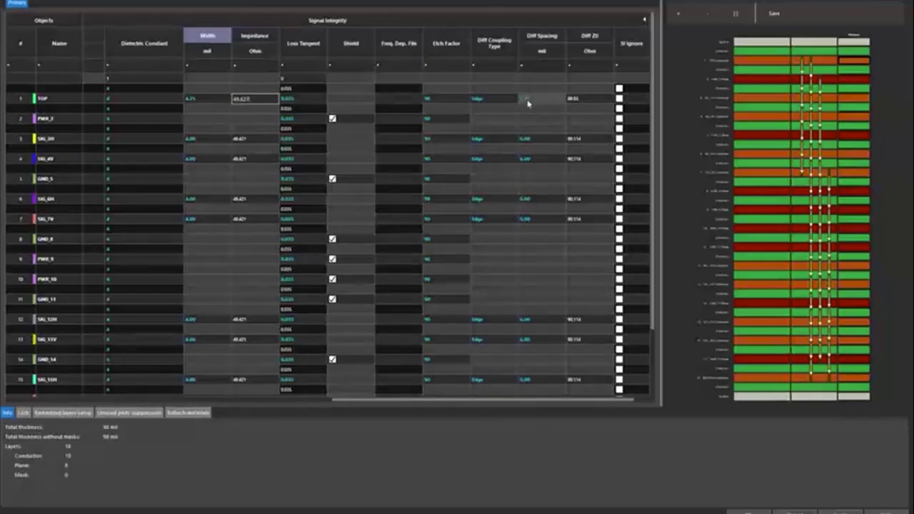
Step: Set the TOP layer's differential spacing to 6 mil and dismiss the layer recalculation
click(527, 100)
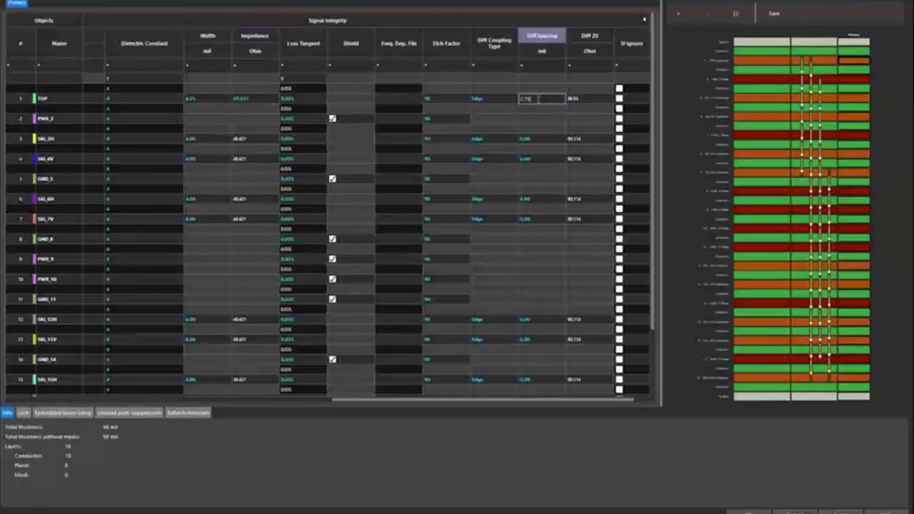
key(ctrl+a)
text(6)
key(Tab)
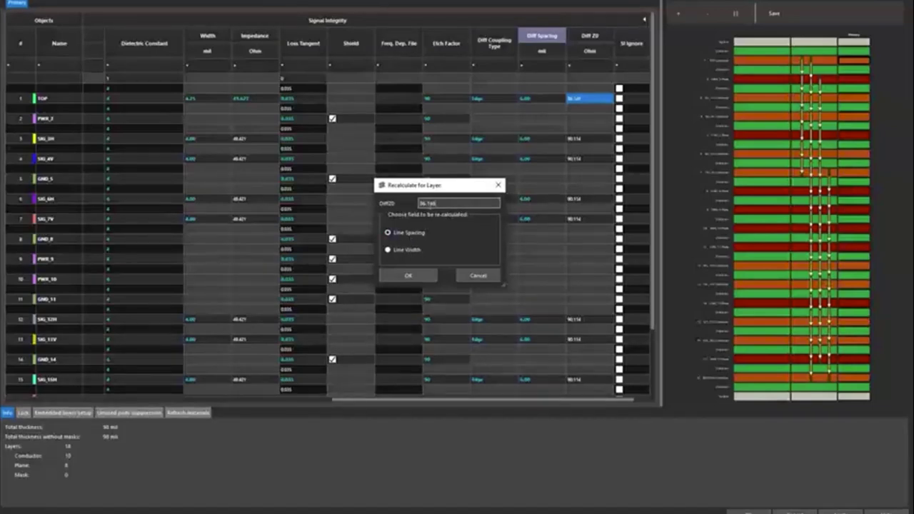
click(478, 276)
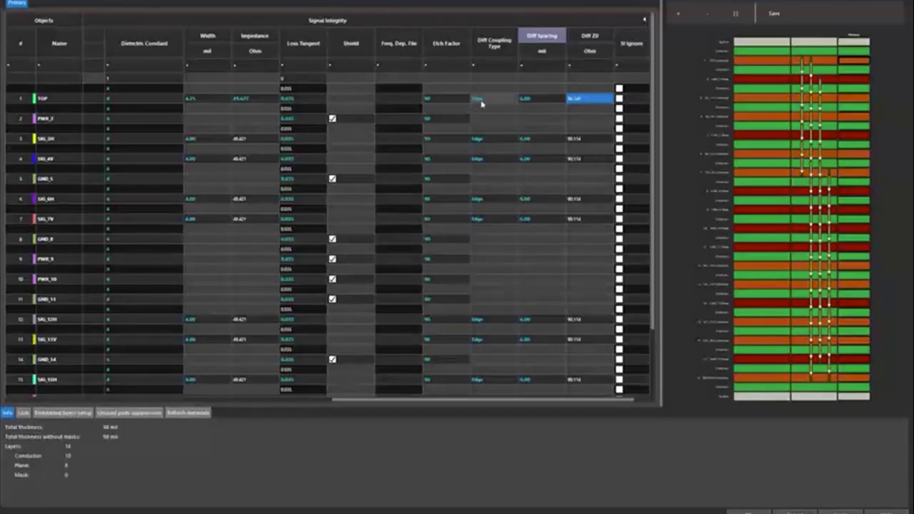
Step: Recalculate the TOP layer's line spacing for a differential impedance of 90 ohms and open the resulting spacing value
double_click(574, 99)
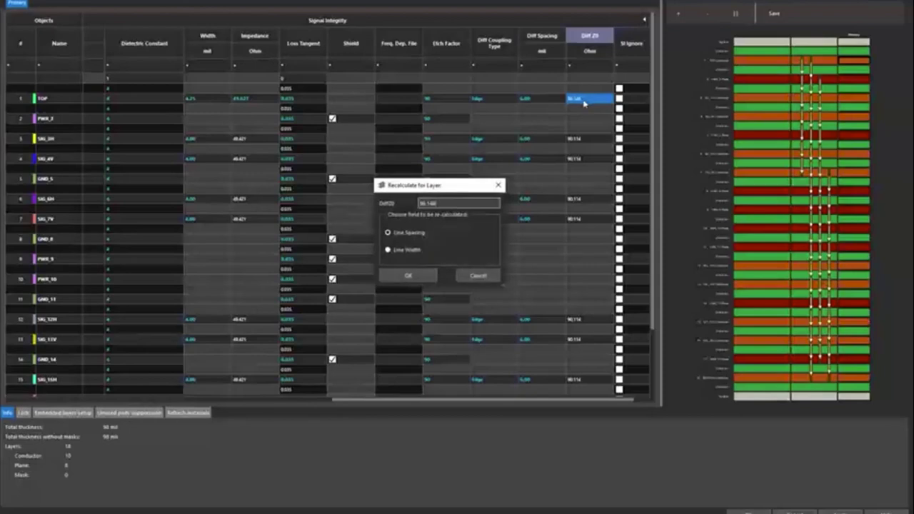
double_click(439, 204)
text(90)
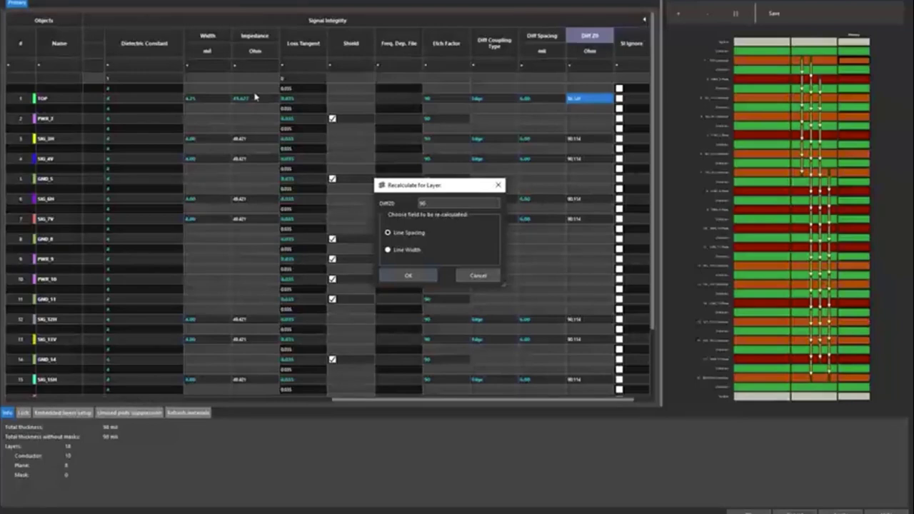
click(398, 251)
click(401, 234)
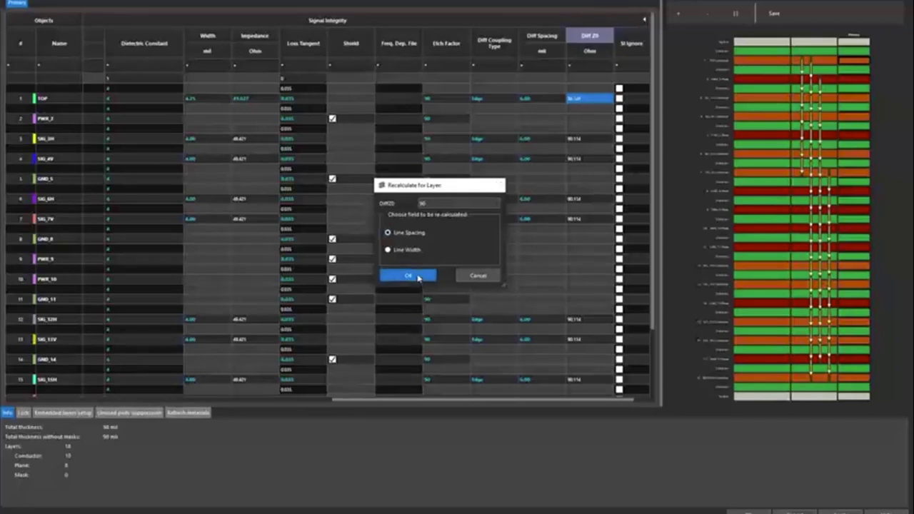
click(419, 276)
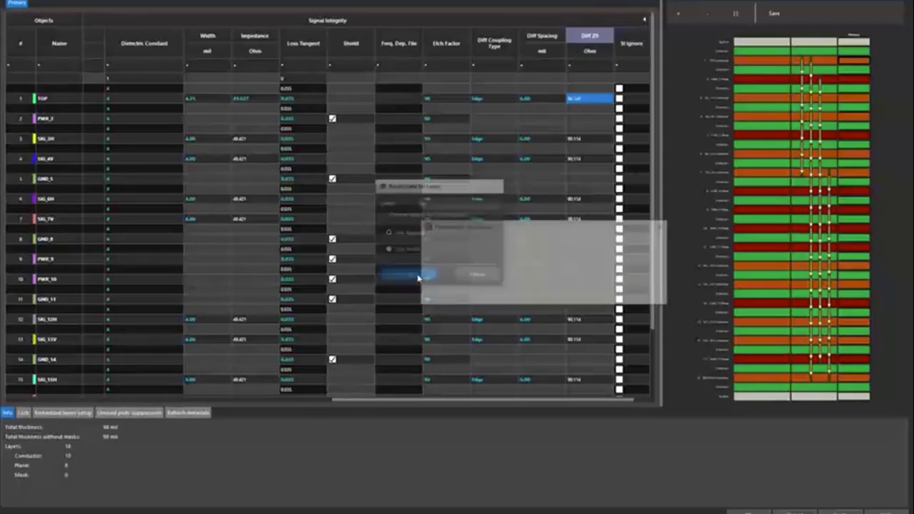
double_click(536, 104)
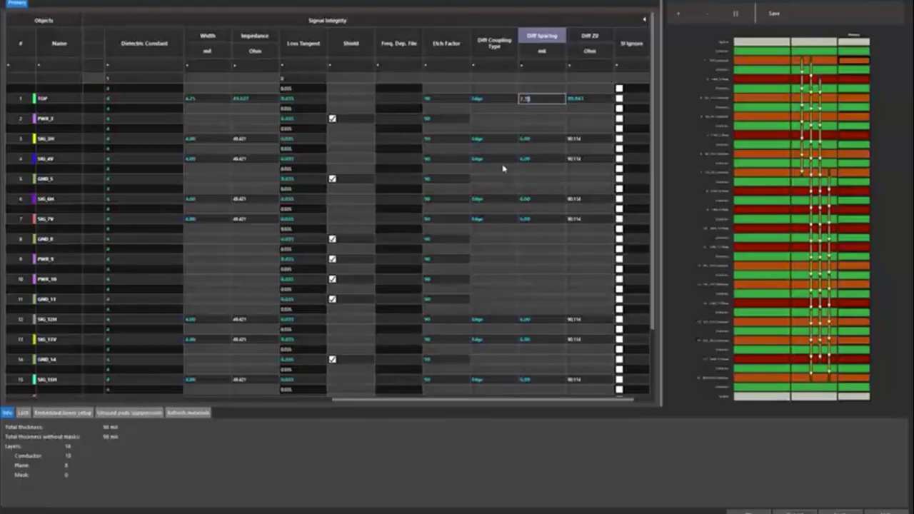
Step: Set the TOP layer's differential spacing to 7.75 mil and dismiss the layer recalculation
text(7.75)
key(Return)
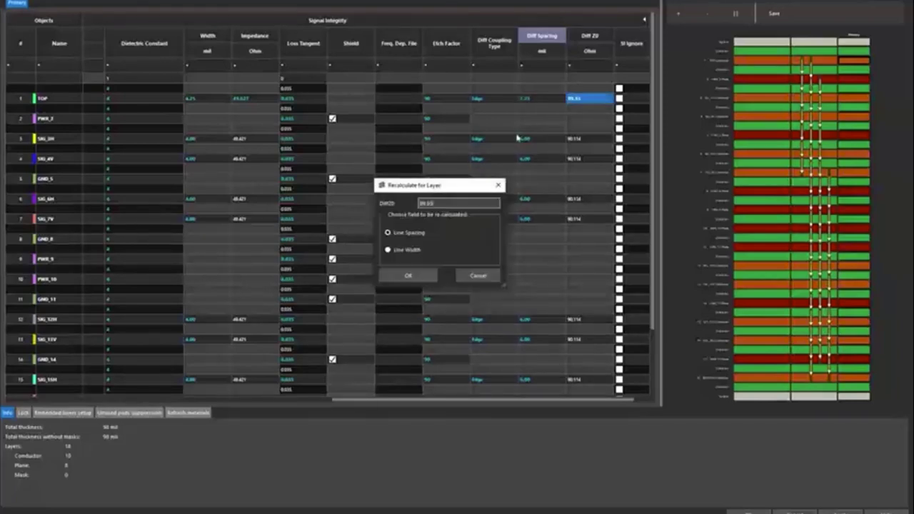
click(473, 275)
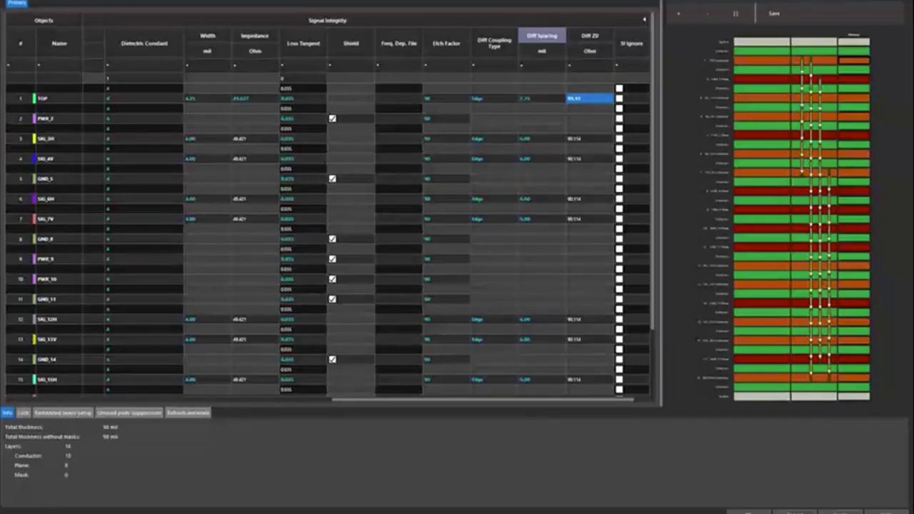
Step: Close the cross-section editor and discard all changes made to the stackup
key(Escape)
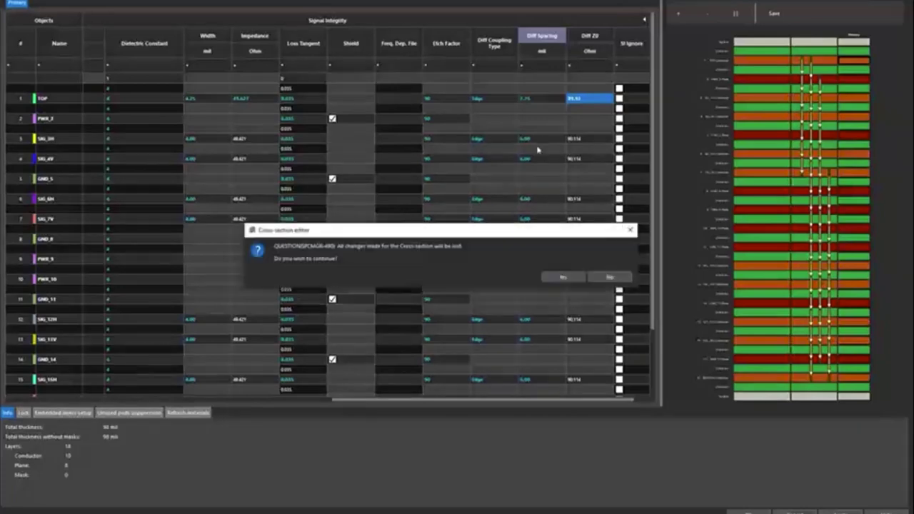
click(562, 276)
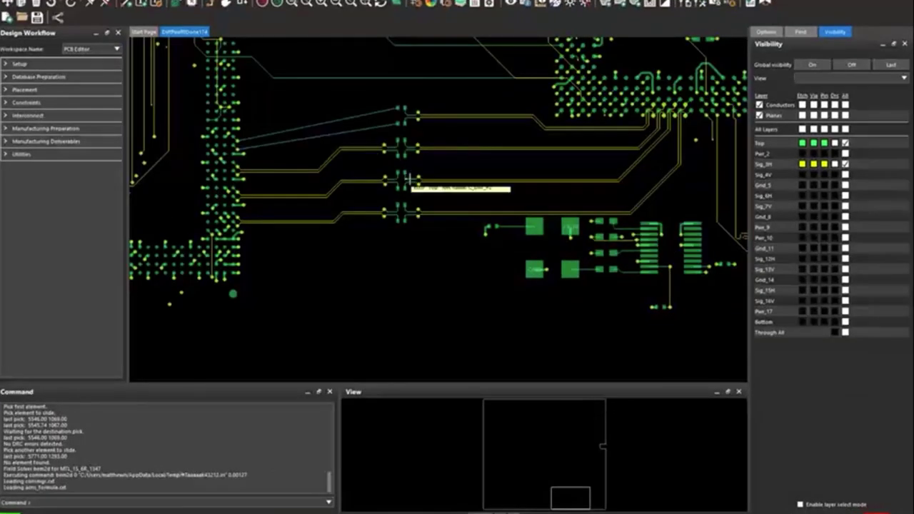
scroll(409, 179, up, 2)
key(Down)
key(Right)
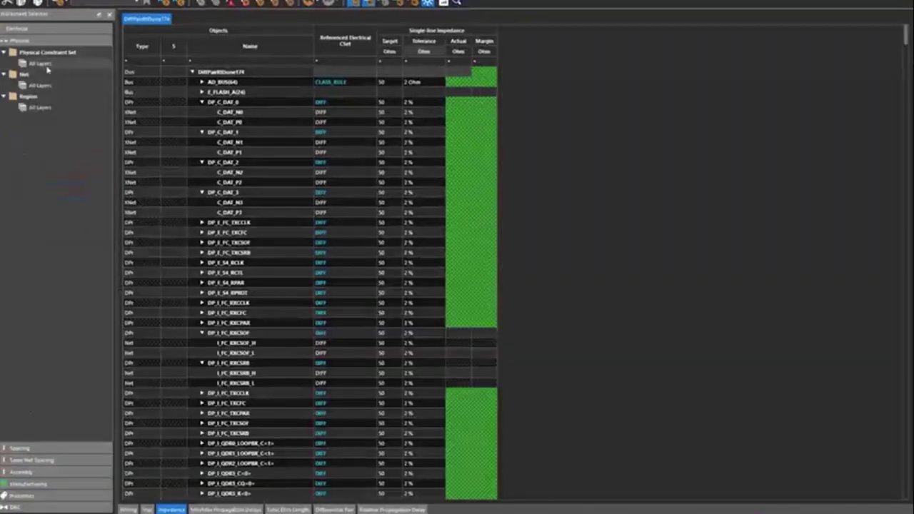
Step: Review the conductor-layer line widths and differential gaps of the DIFF_PAIR_90 physical constraint set
click(44, 64)
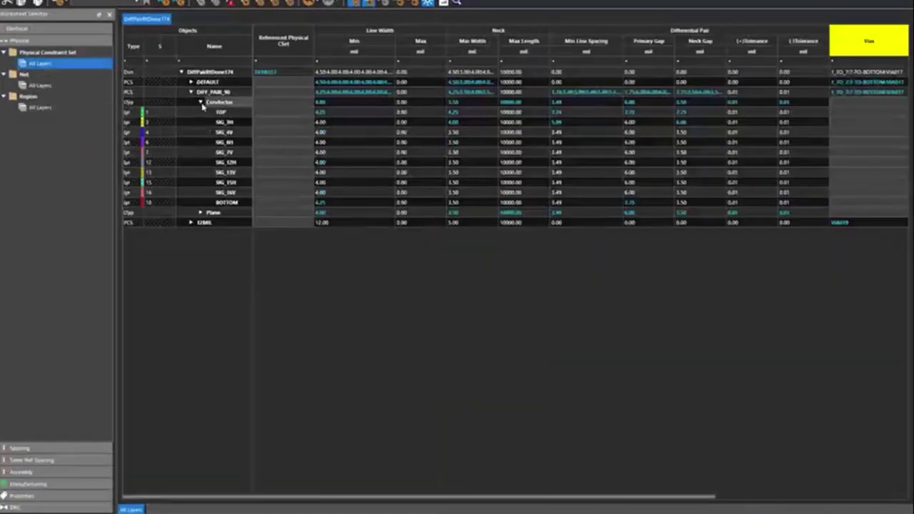
click(201, 102)
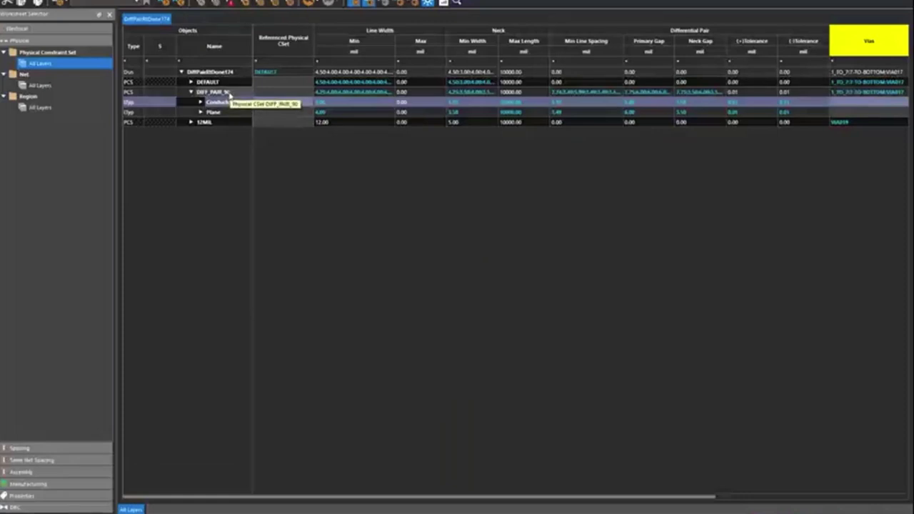
click(202, 103)
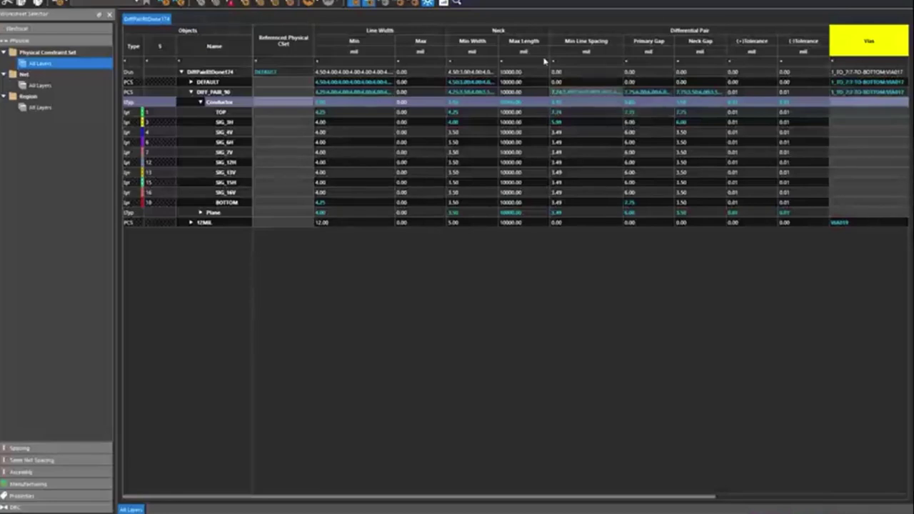
Step: Assign the DIFF_PAIR_90 physical constraint set to the differential pair DP_C_DAT_0 in the net worksheet
click(44, 85)
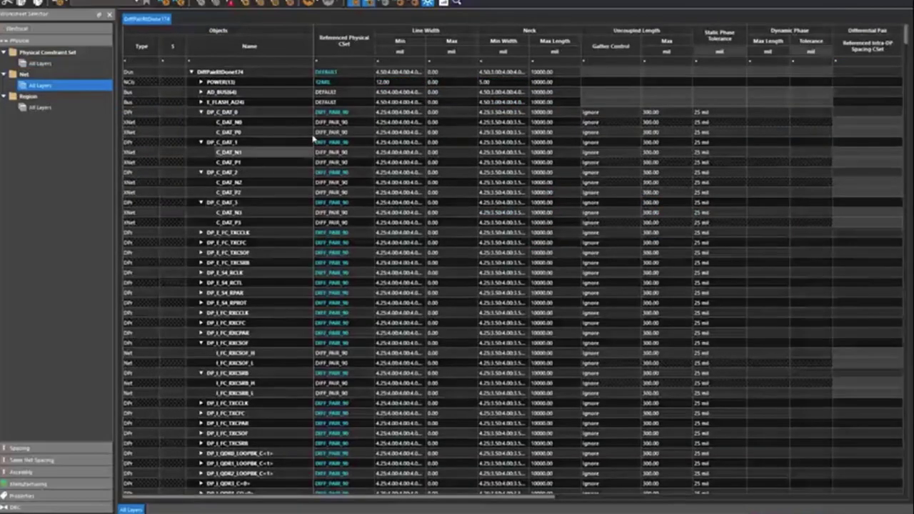
click(346, 115)
click(362, 113)
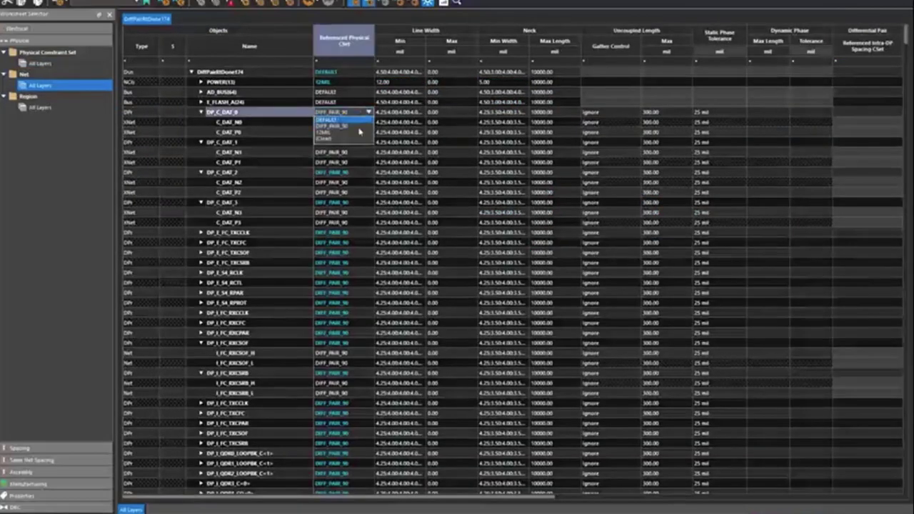
click(351, 126)
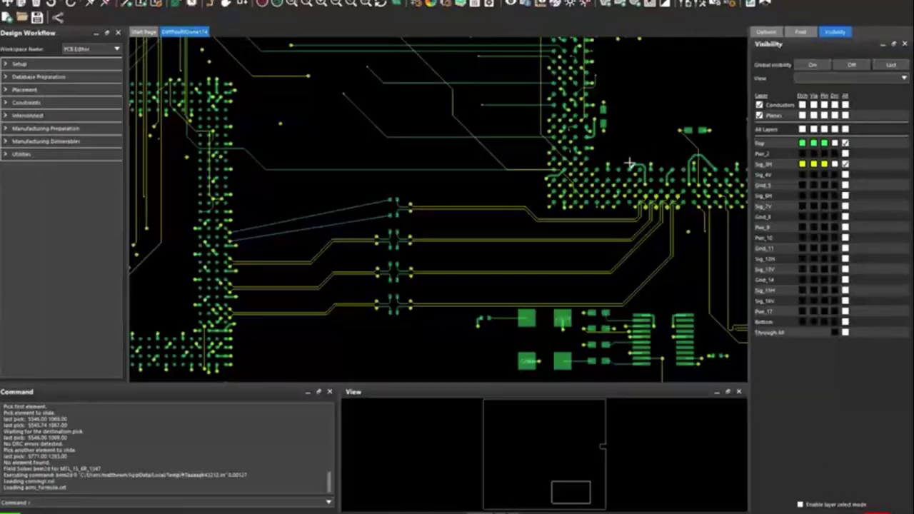
Step: Route the unrouted differential pair out of its capacitor pads on Top and add a via pair down to Sig_3H
scroll(336, 228, up, 3)
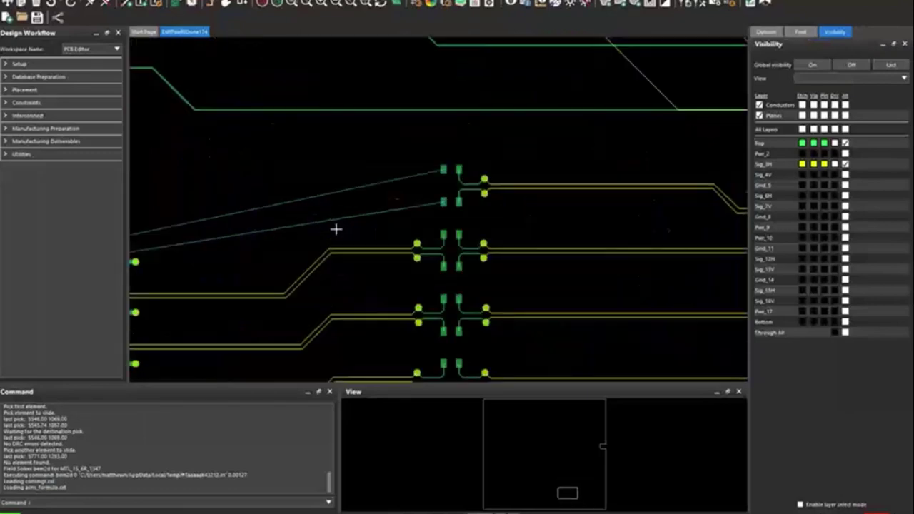
scroll(337, 228, down, 3)
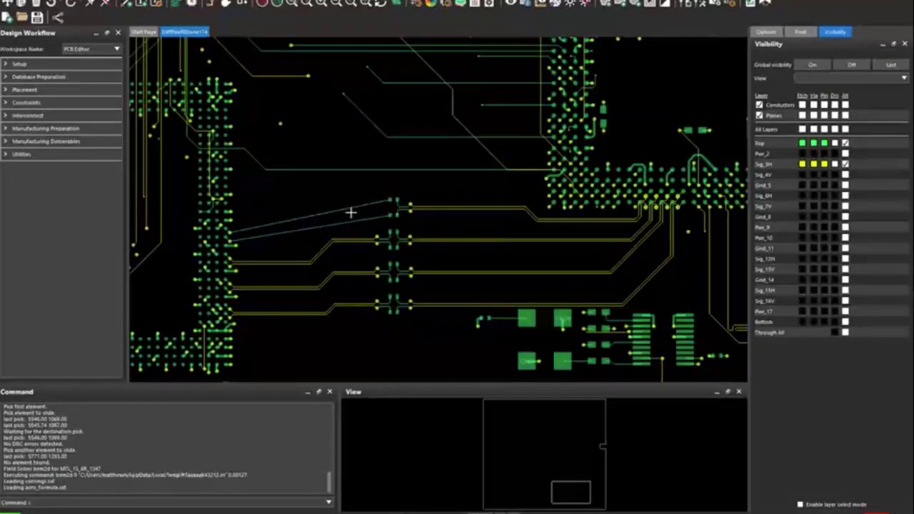
mouse_move(351, 221)
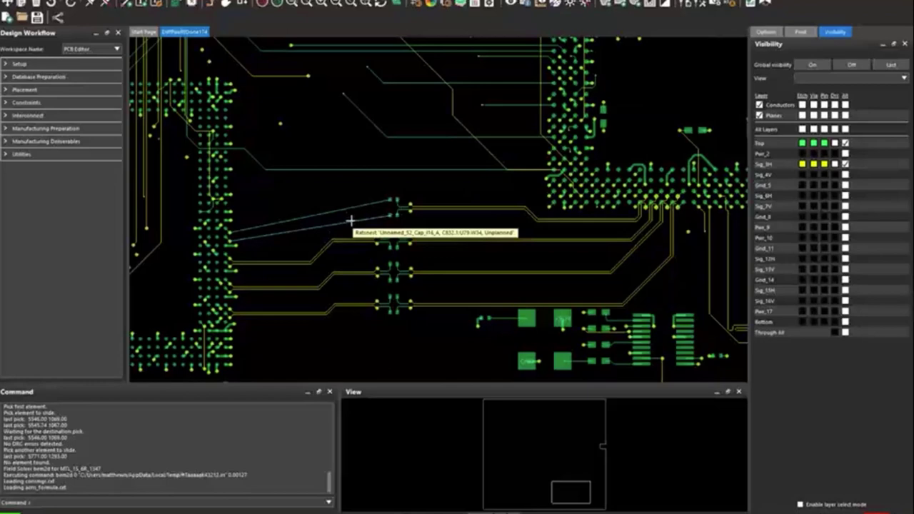
scroll(389, 207, up, 3)
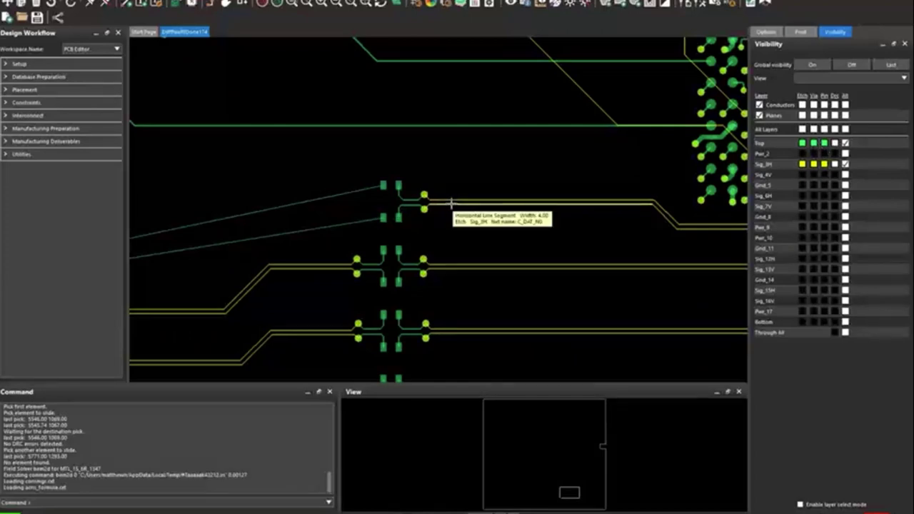
scroll(357, 204, down, 2)
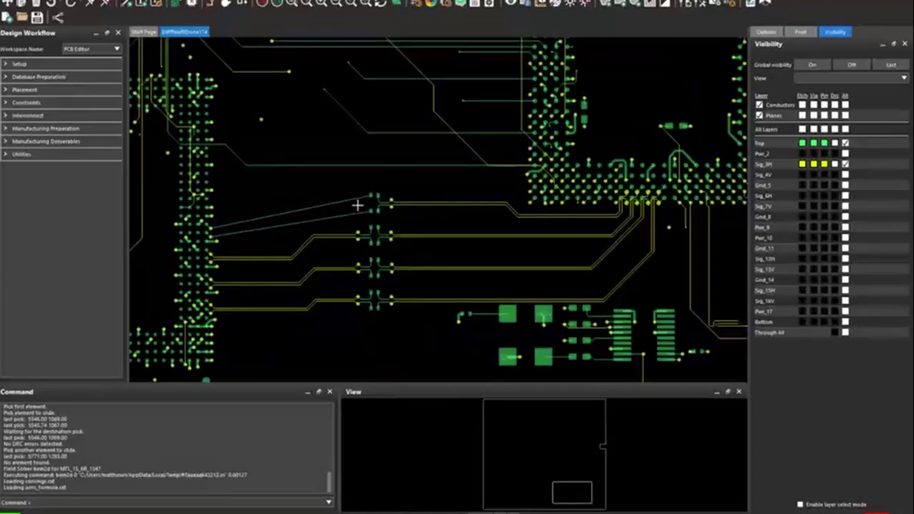
scroll(268, 220, up, 2)
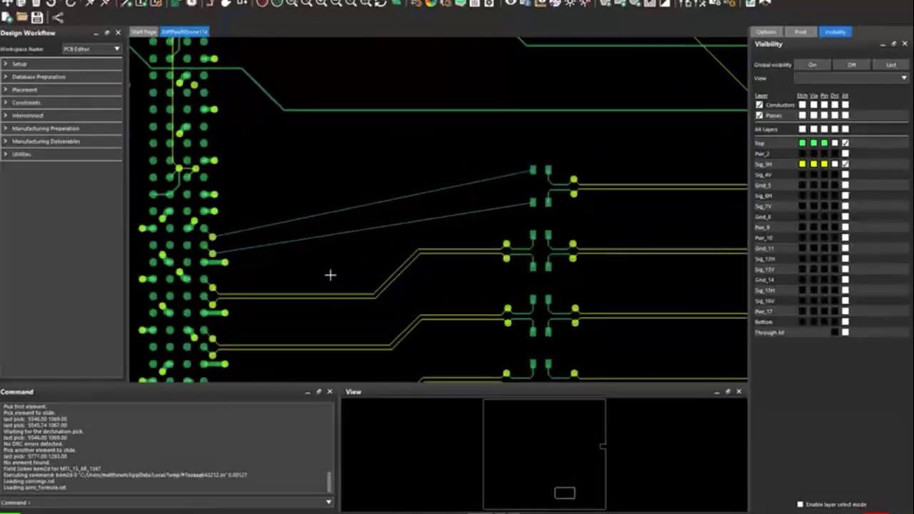
click(213, 4)
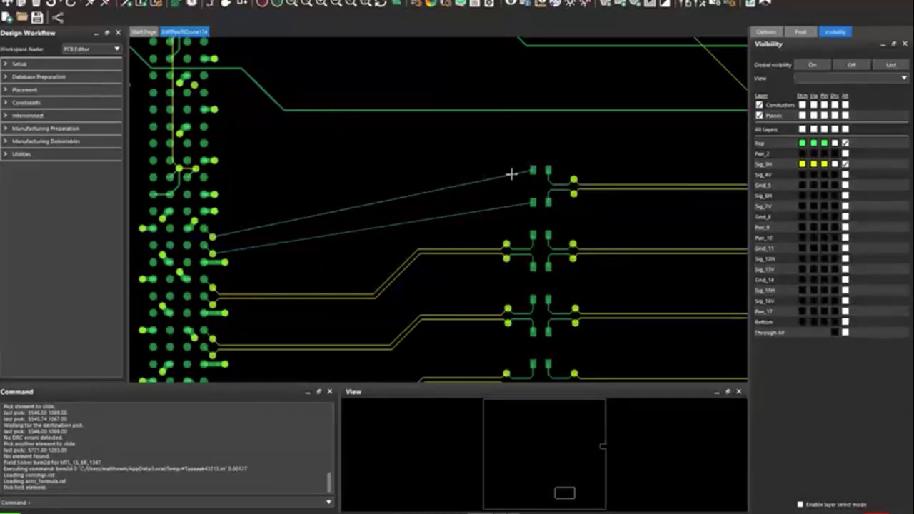
click(511, 175)
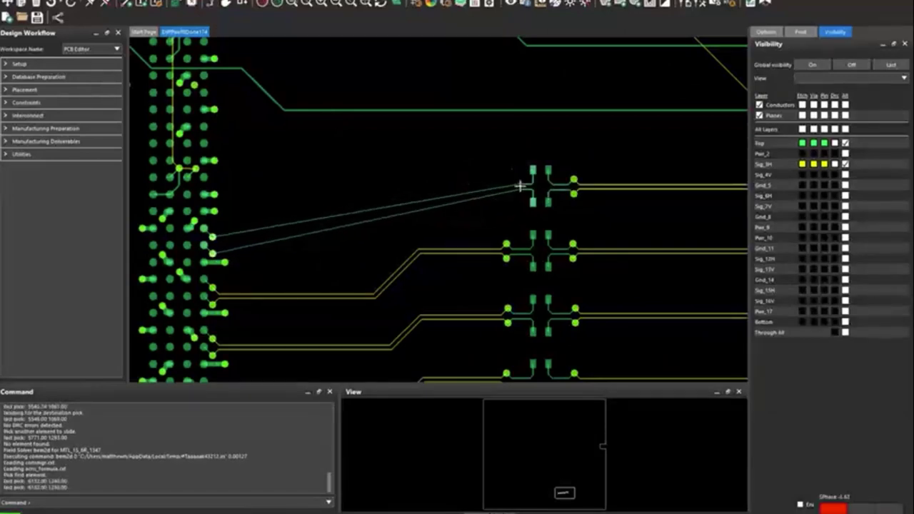
scroll(516, 187, up, 2)
scroll(521, 187, up, 2)
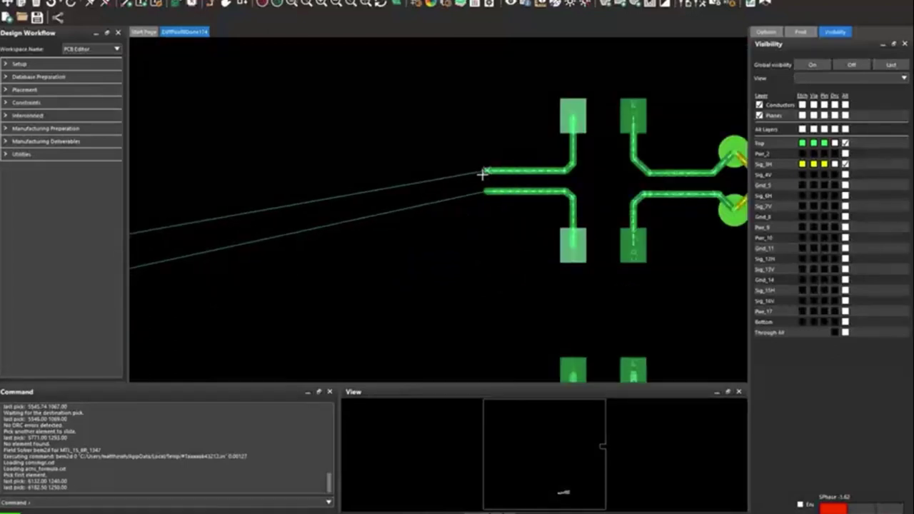
click(484, 176)
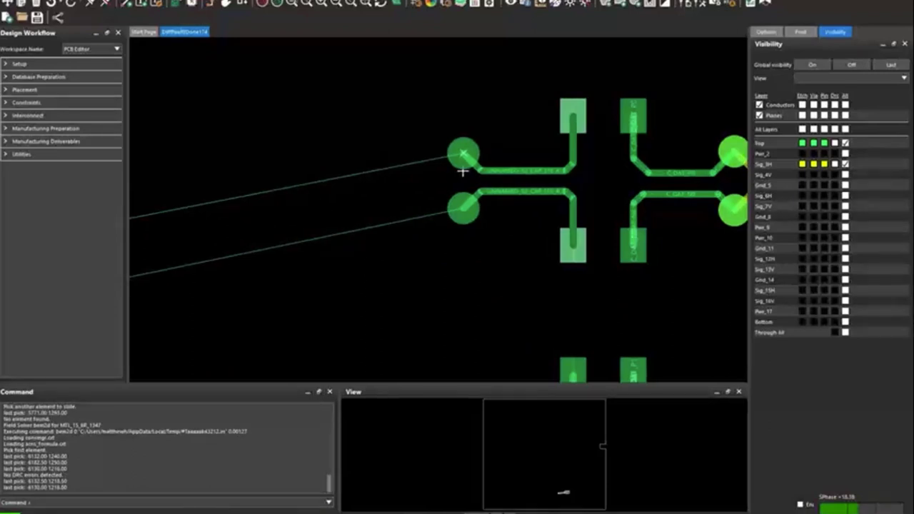
click(462, 172)
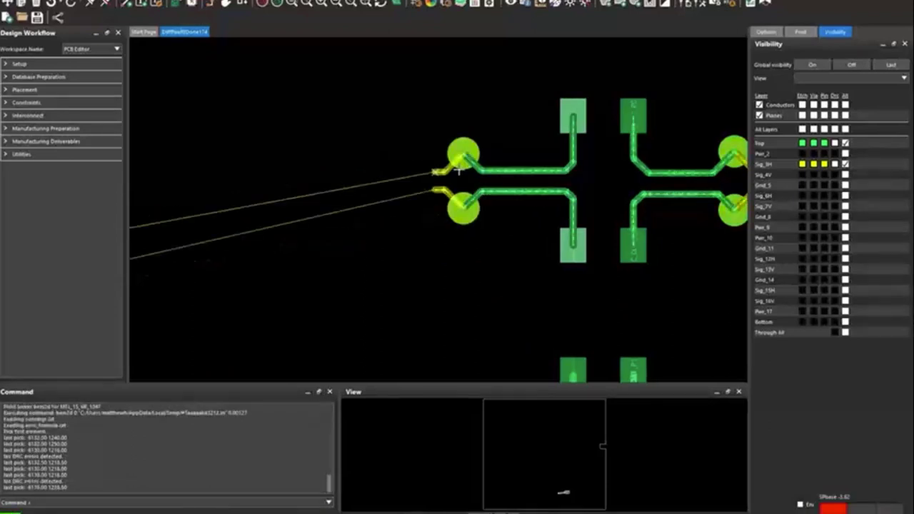
Step: Route the pair on Sig_3H from the new vias, parallel to the neighbouring pairs, to the pin array's two fanout vias and finish routing
click(419, 164)
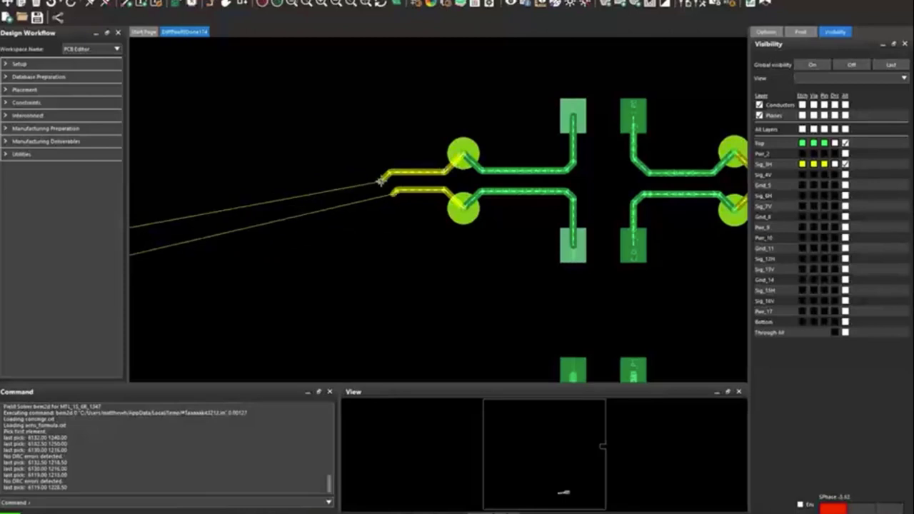
scroll(380, 181, down, 2)
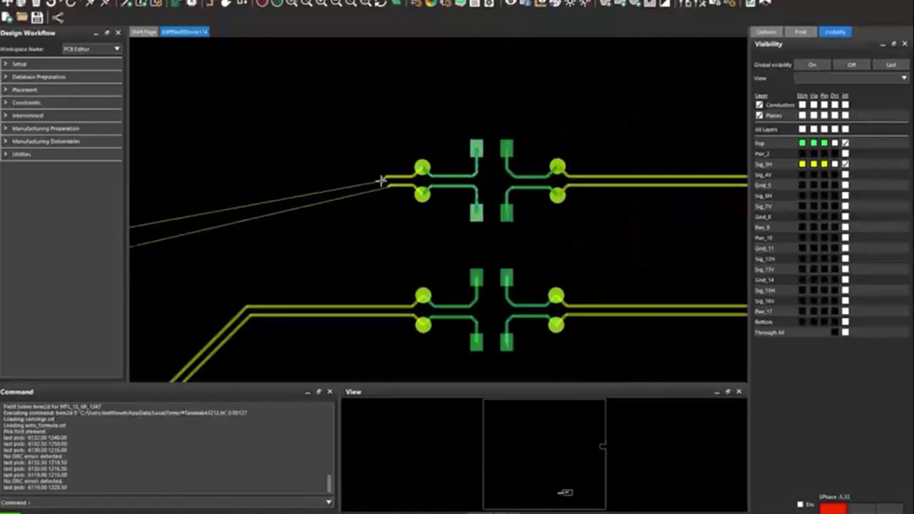
scroll(381, 181, down, 2)
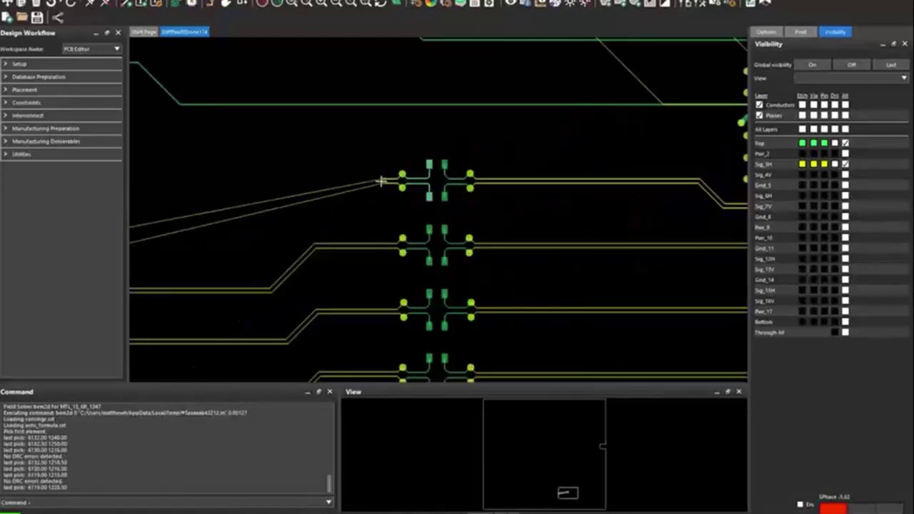
scroll(381, 181, up, 4)
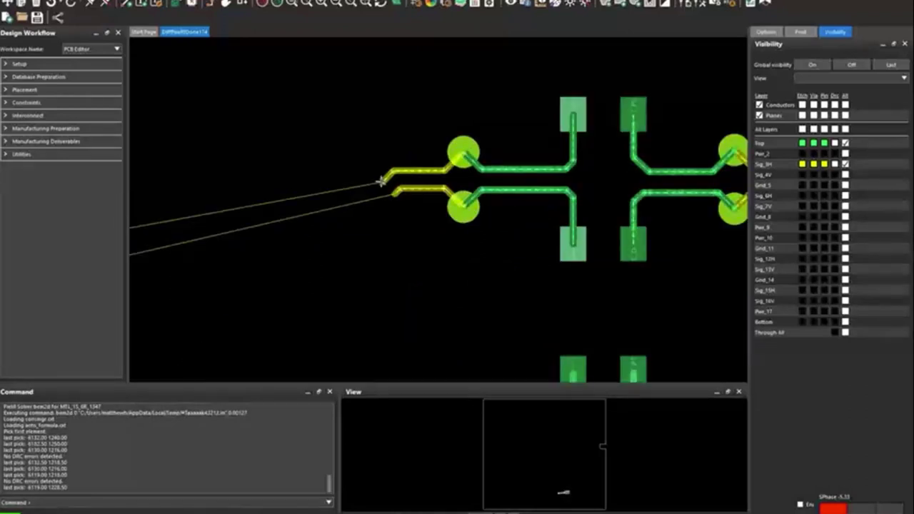
scroll(381, 181, down, 2)
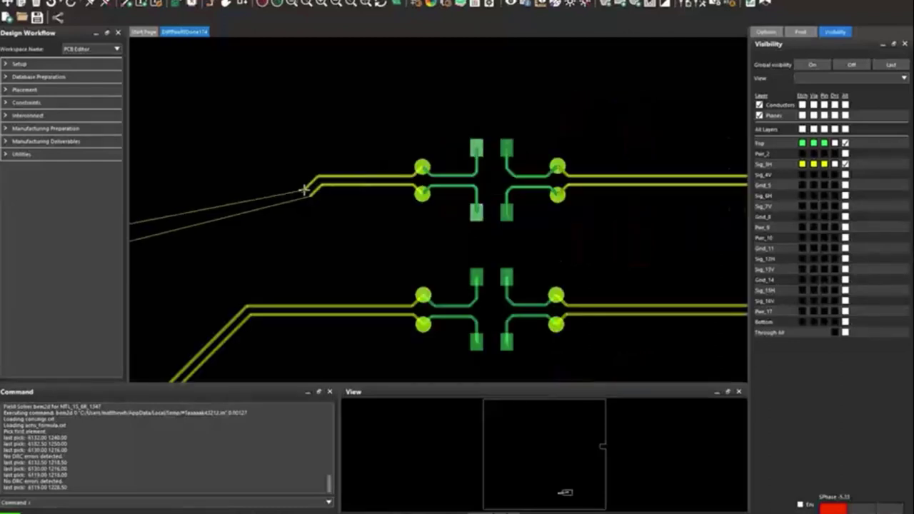
scroll(299, 191, down, 2)
key(Left)
key(Left)
key(Left)
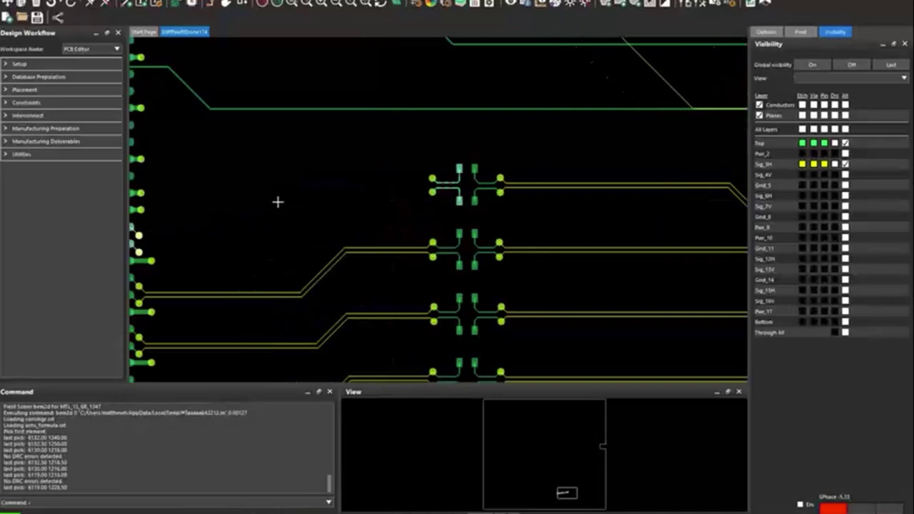
key(Down)
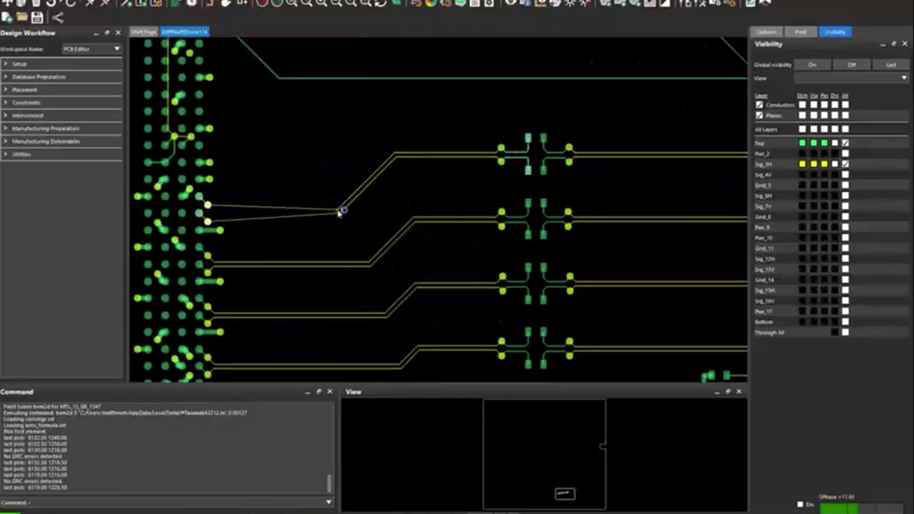
click(208, 209)
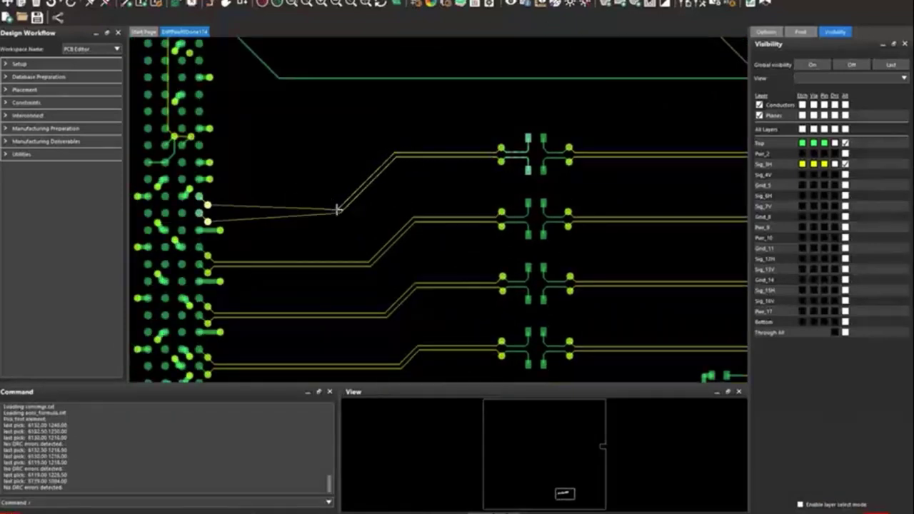
click(212, 205)
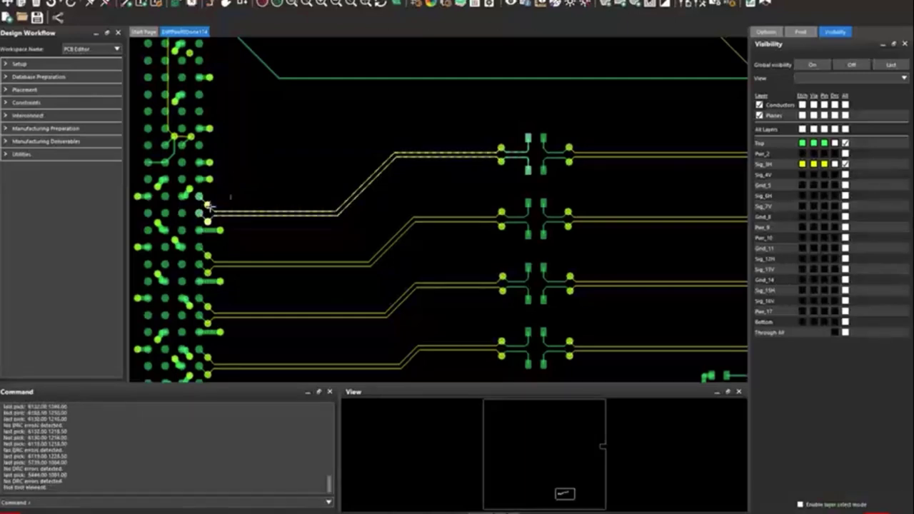
right_click(301, 198)
click(300, 205)
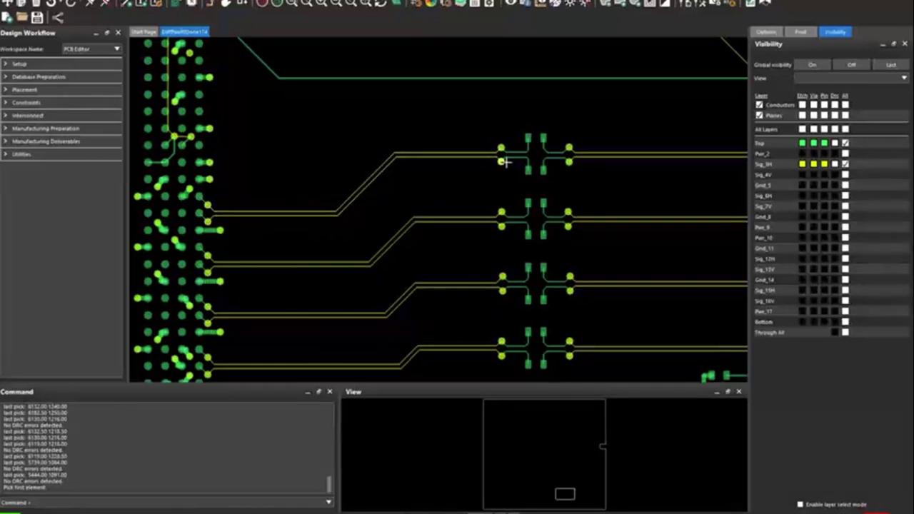
Step: Inspect the routed pair's Top and Sig_3H traces around the vias beside the capacitor pads
scroll(502, 161, up, 3)
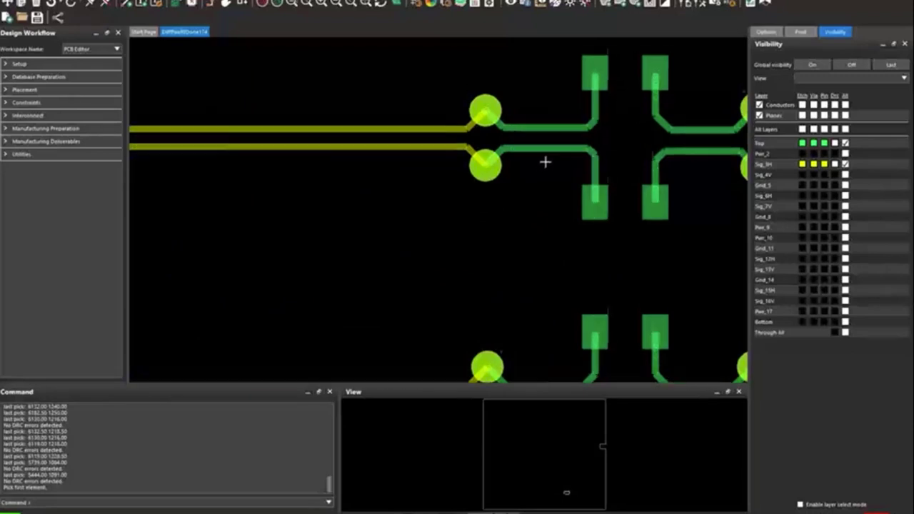
scroll(540, 165, up, 2)
scroll(540, 165, down, 2)
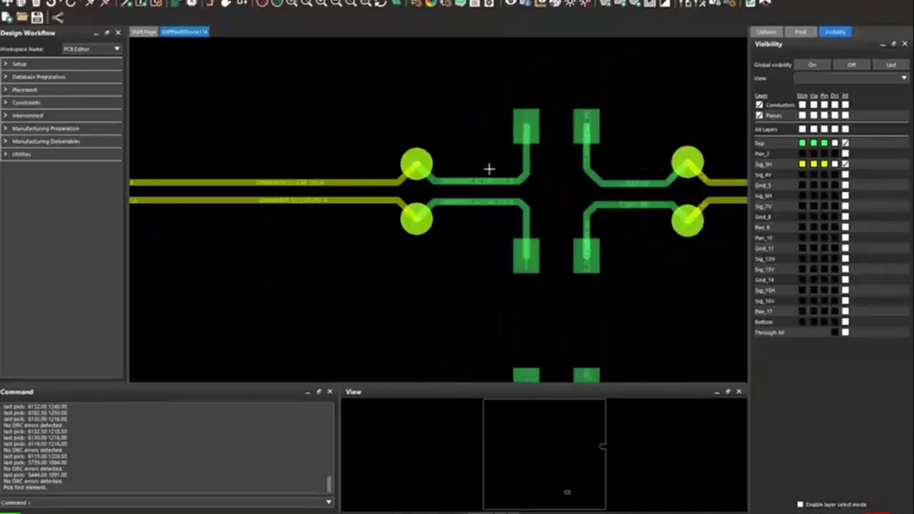
scroll(445, 179, up, 2)
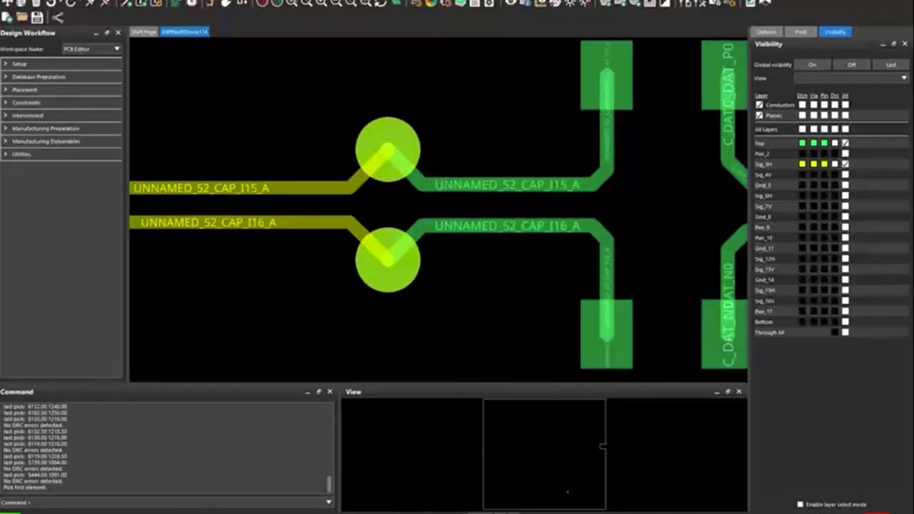
Step: Measure the spacing between the routed pair's two traces, first on Sig_3H and again on Top beside the vias
click(85, 1)
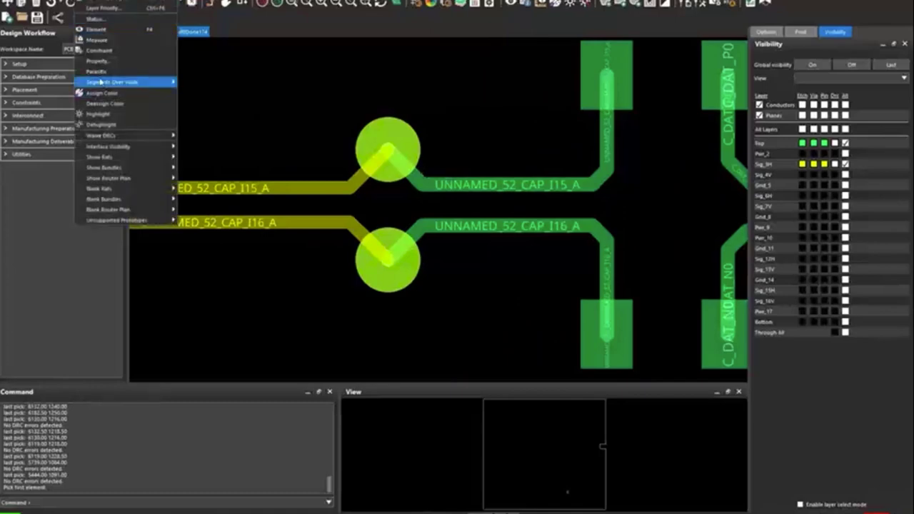
click(100, 40)
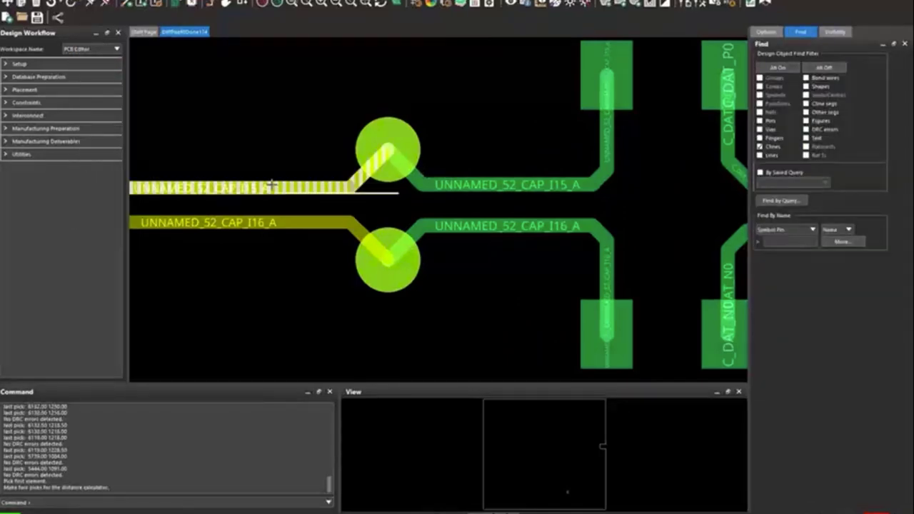
click(269, 188)
click(273, 222)
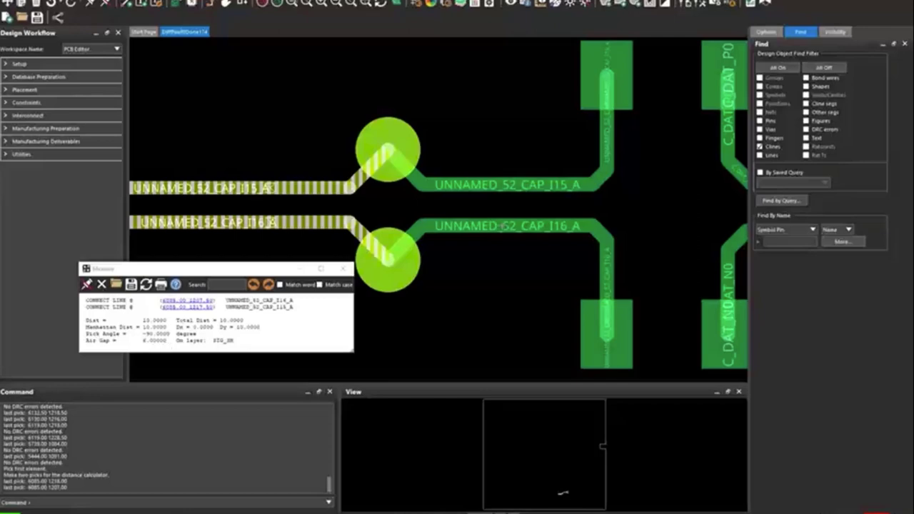
click(509, 190)
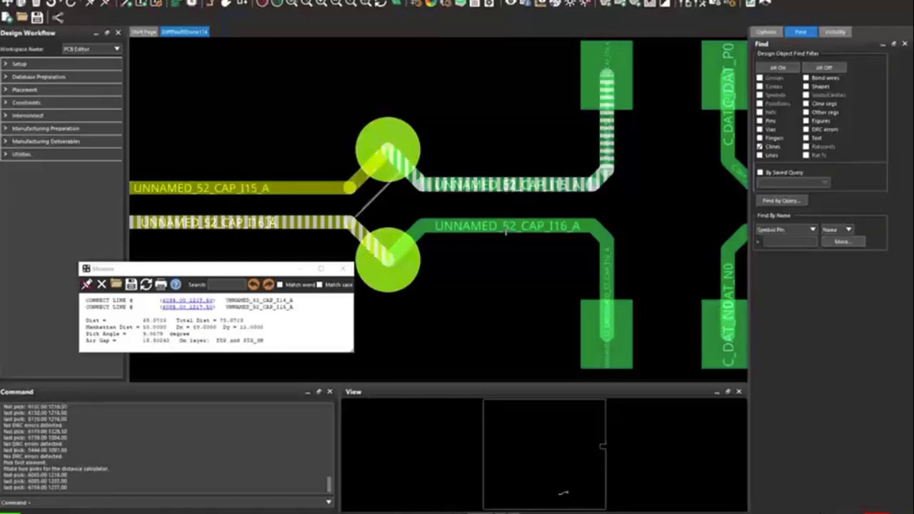
click(508, 228)
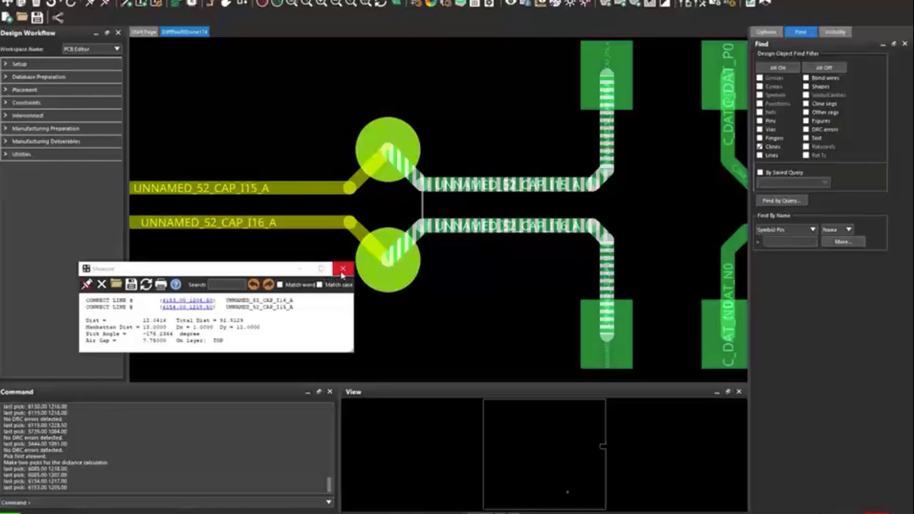
click(342, 271)
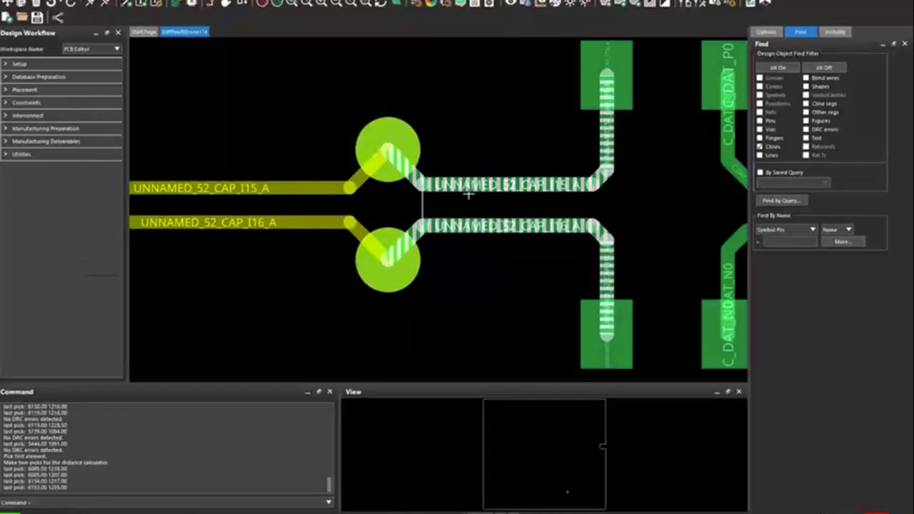
right_click(480, 152)
click(486, 157)
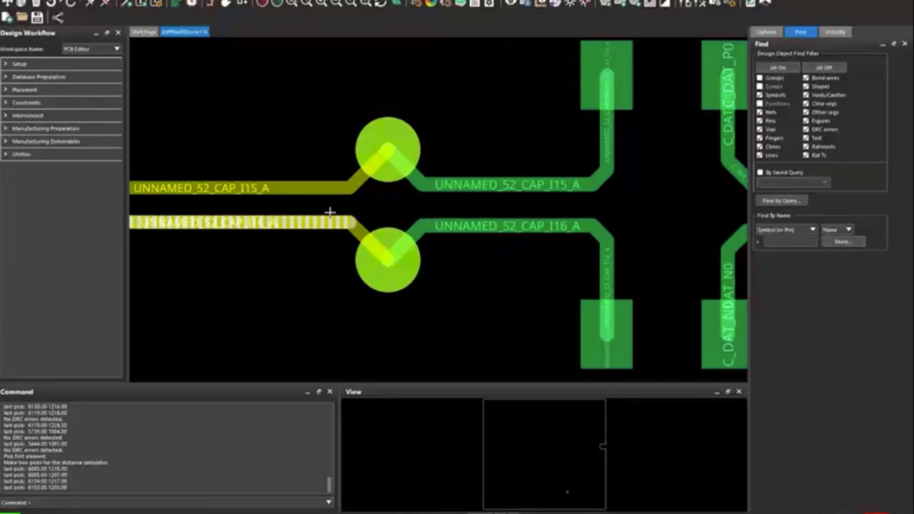
Step: Examine how the Sig_3H and Top trace widths meet inside the via, and the pair's whole run to the pin array
scroll(389, 261, up, 5)
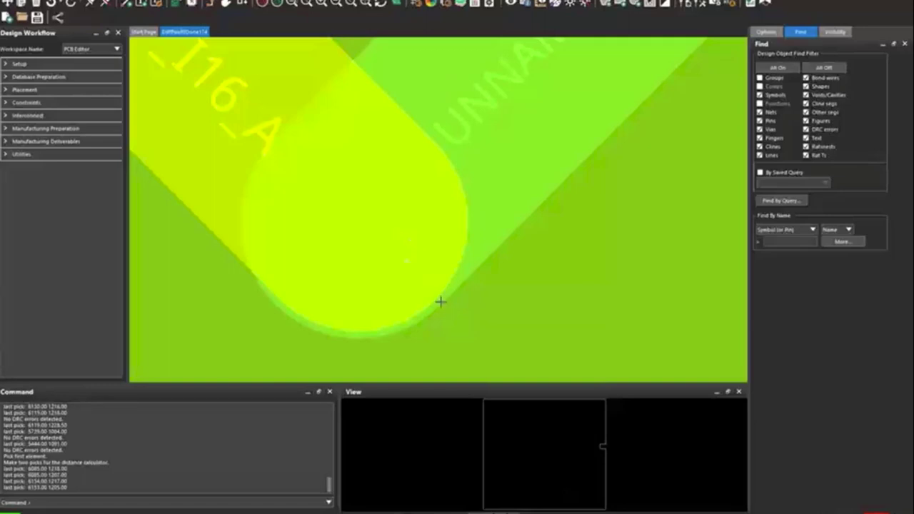
scroll(422, 298, down, 5)
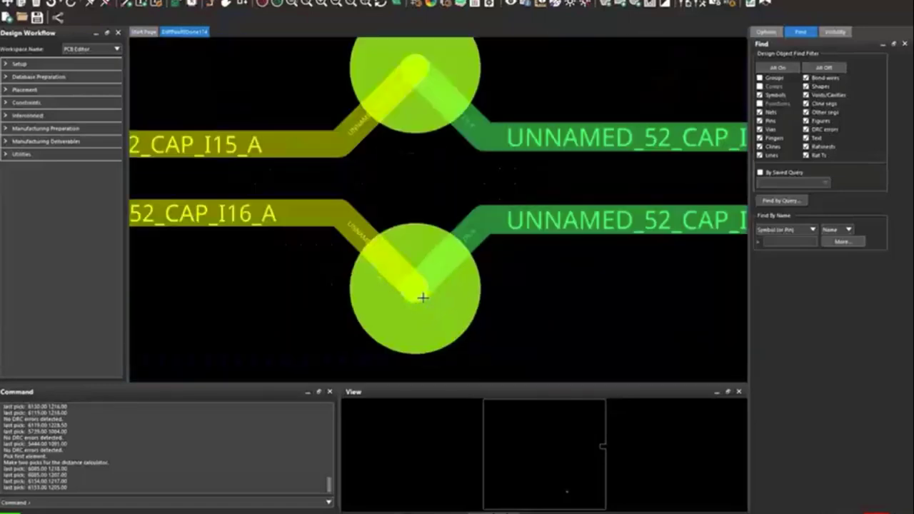
scroll(423, 298, down, 5)
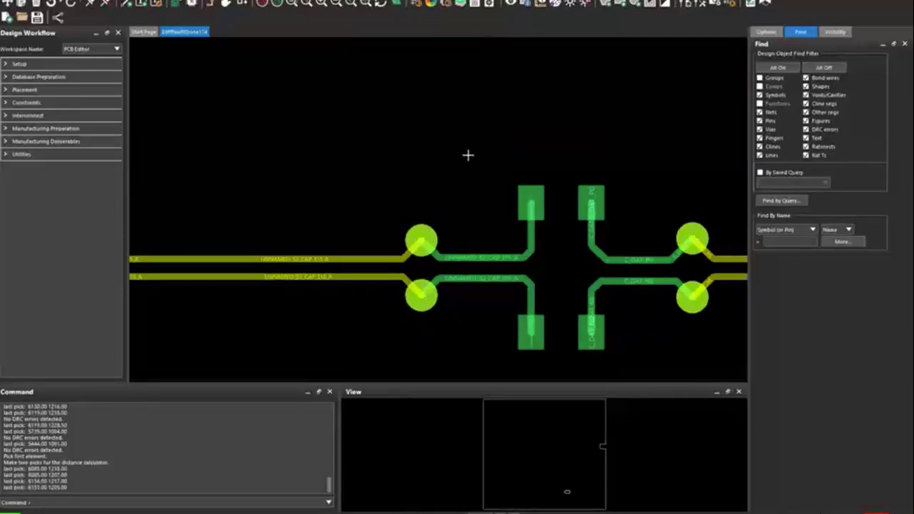
scroll(392, 231, down, 3)
scroll(374, 246, down, 2)
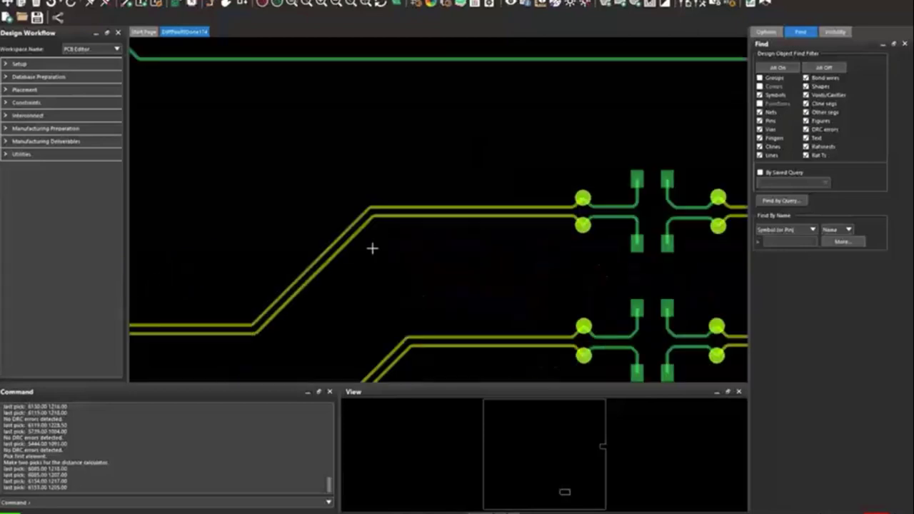
scroll(377, 247, down, 1)
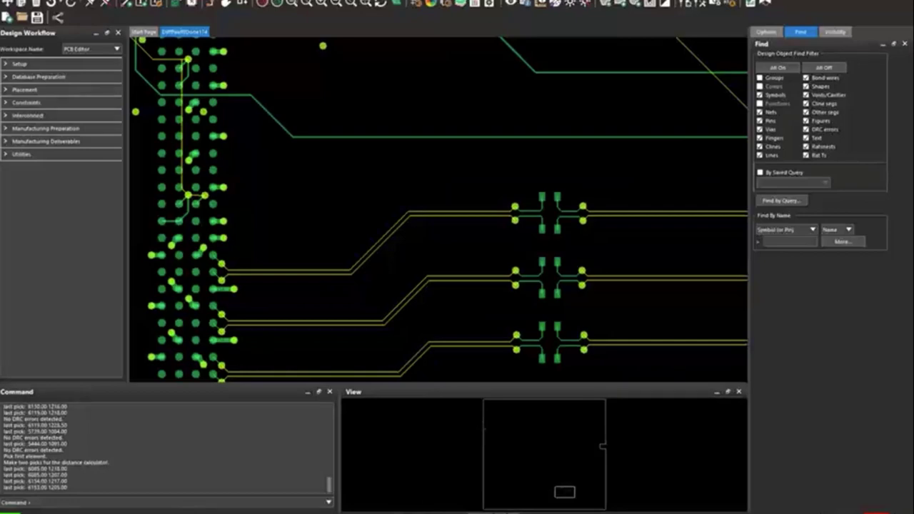
Step: Switch to Constraint Manager and review the electrical single-line impedance targets for the constraint sets and the nets
mouse_move(359, 511)
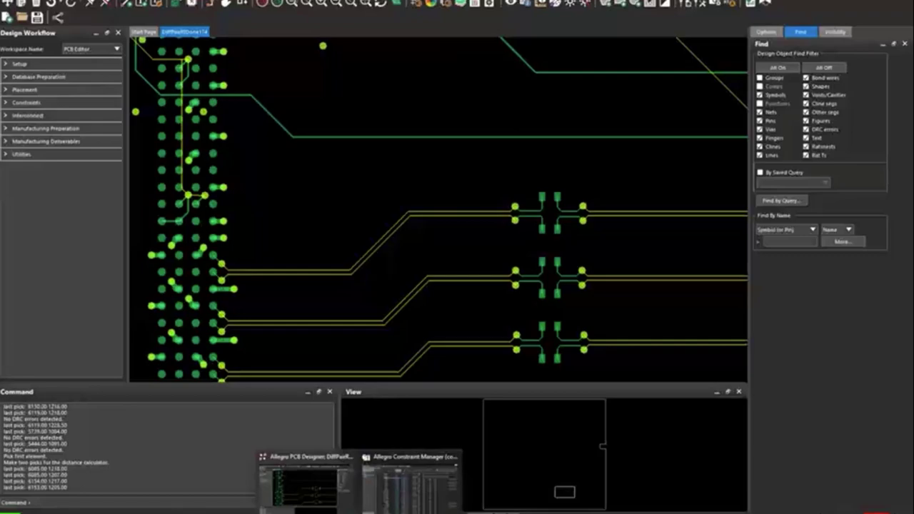
click(397, 504)
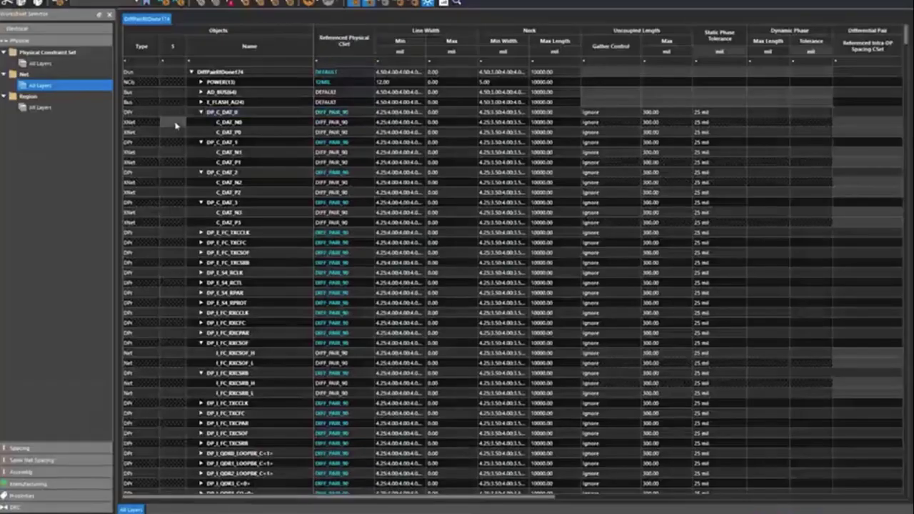
click(36, 30)
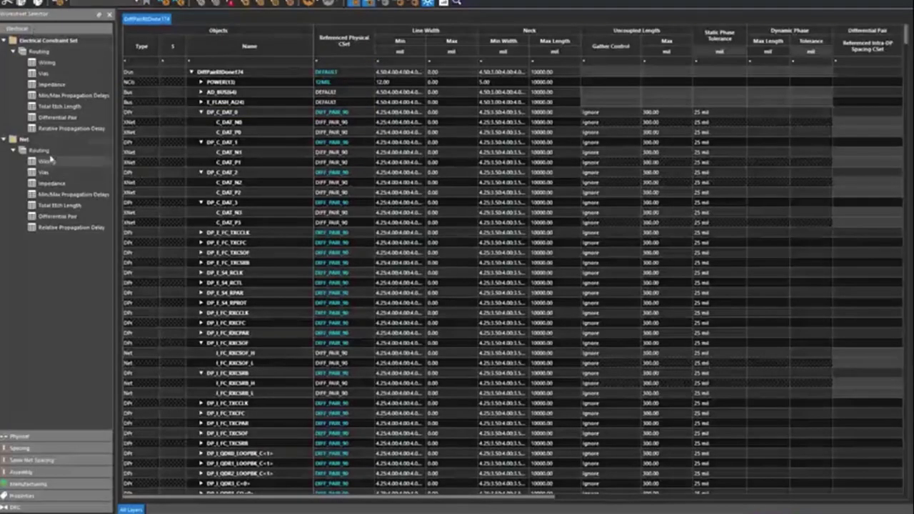
click(61, 85)
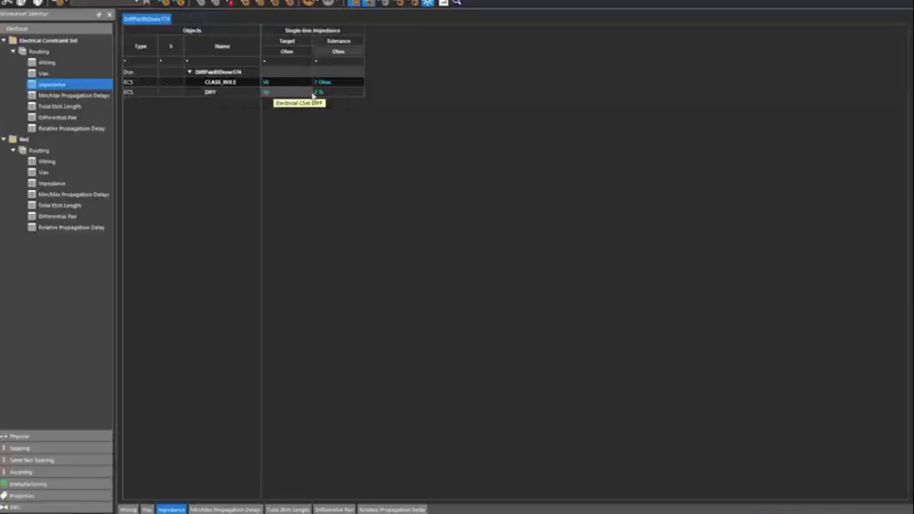
click(52, 183)
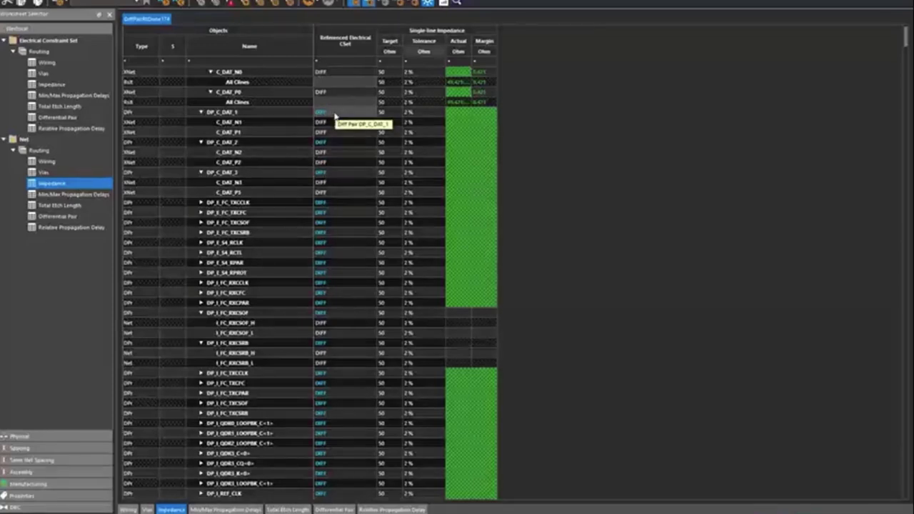
Step: Analyze the single-line impedance of the nets C_DAT_N1 and C_DAT_P1 in the net impedance worksheet
click(268, 126)
shift+click(268, 133)
right_click(269, 134)
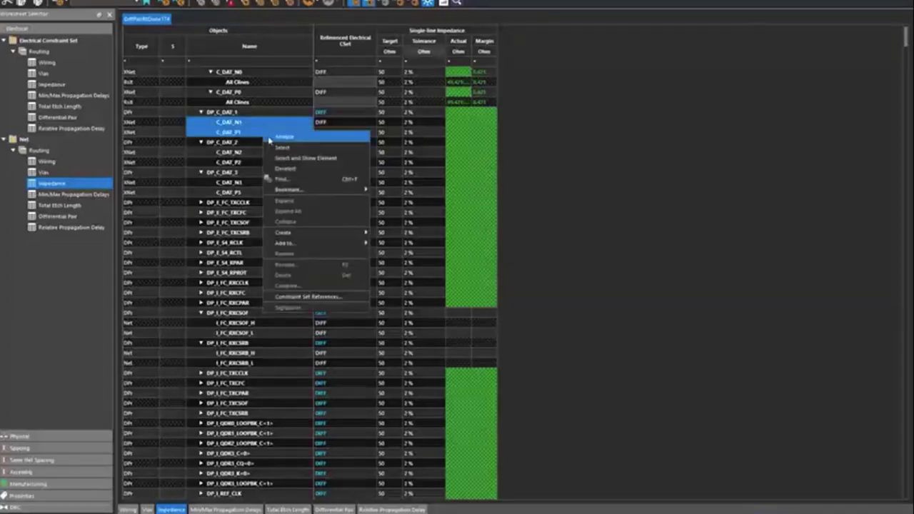
click(271, 137)
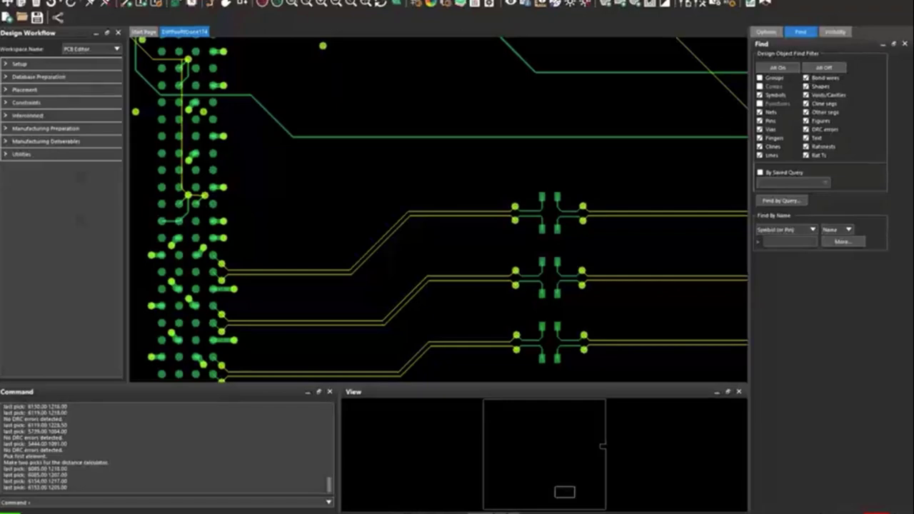
Step: Switch back to the PCB editor and calculate the parasitics of the new pair's Sig_3H trace, checking its single-ended and differential impedance
right_click(78, 29)
click(121, 69)
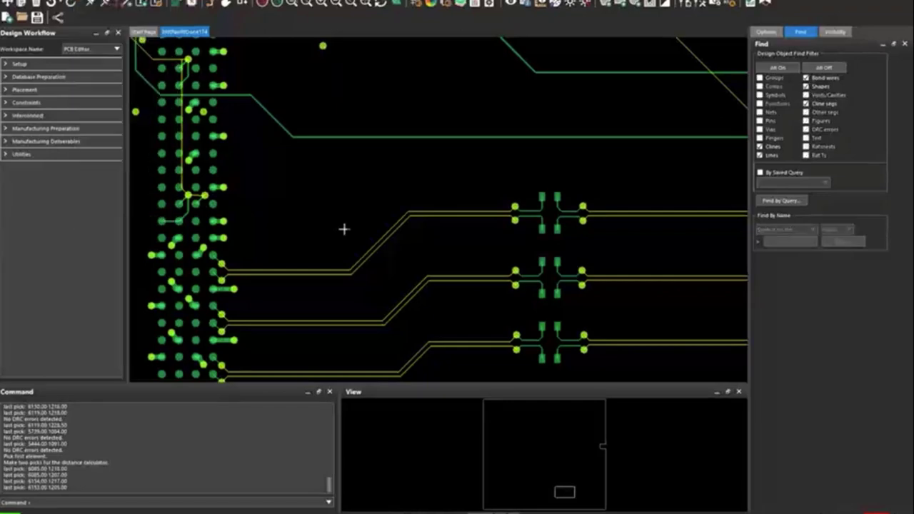
click(445, 213)
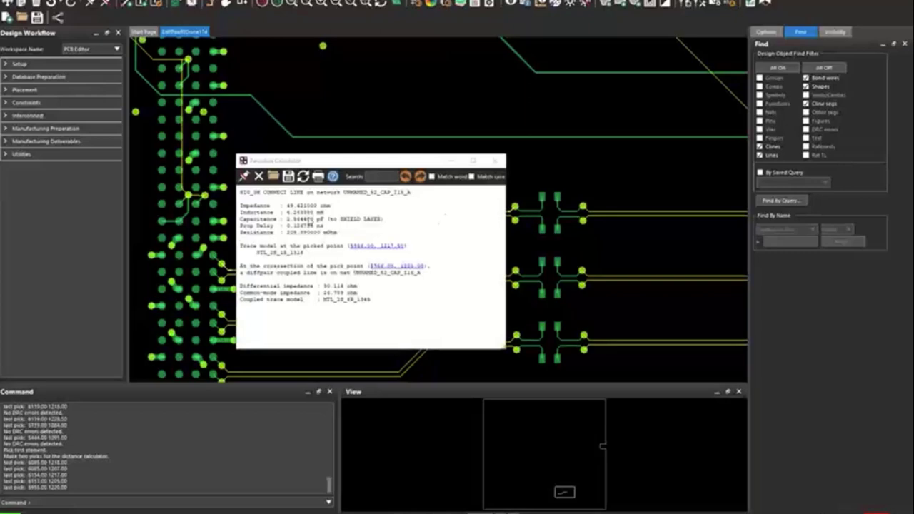
drag(330, 207, 286, 206)
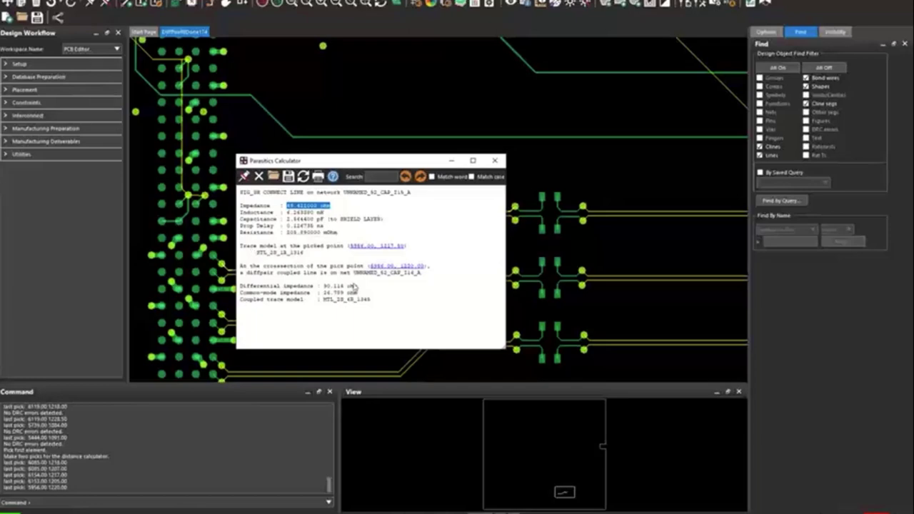
click(337, 293)
drag(360, 285, 323, 286)
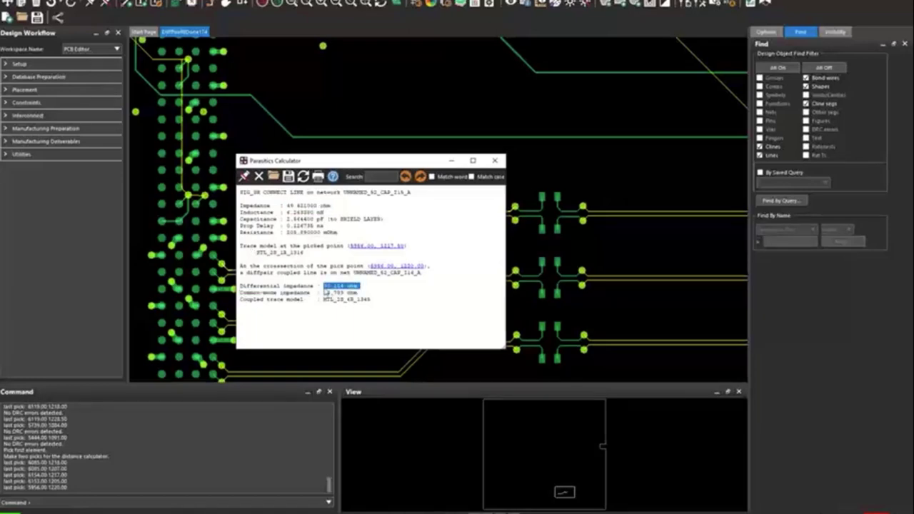
click(310, 286)
Step: Calculate the parasitics of the same pair's Top trace beside the capacitor pads, checking its single-ended and differential impedance
click(527, 211)
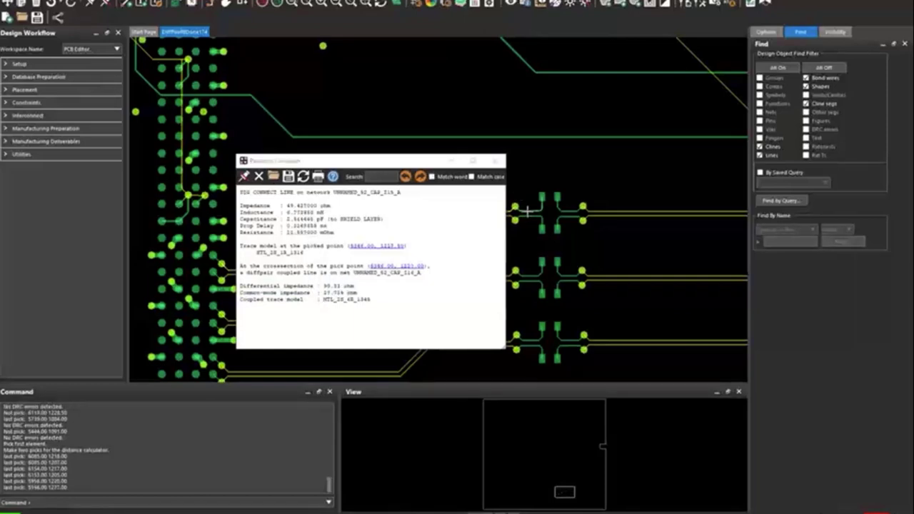
triple_click(289, 205)
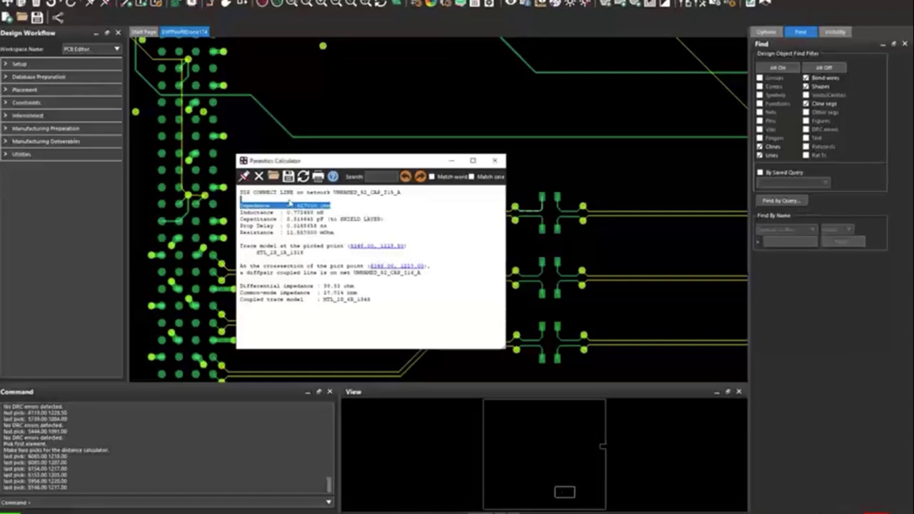
drag(286, 205, 329, 206)
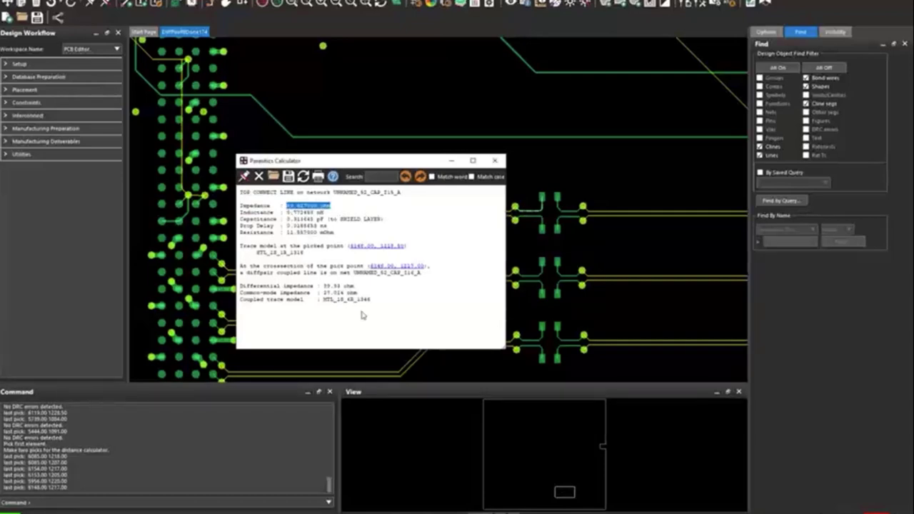
drag(354, 286, 324, 288)
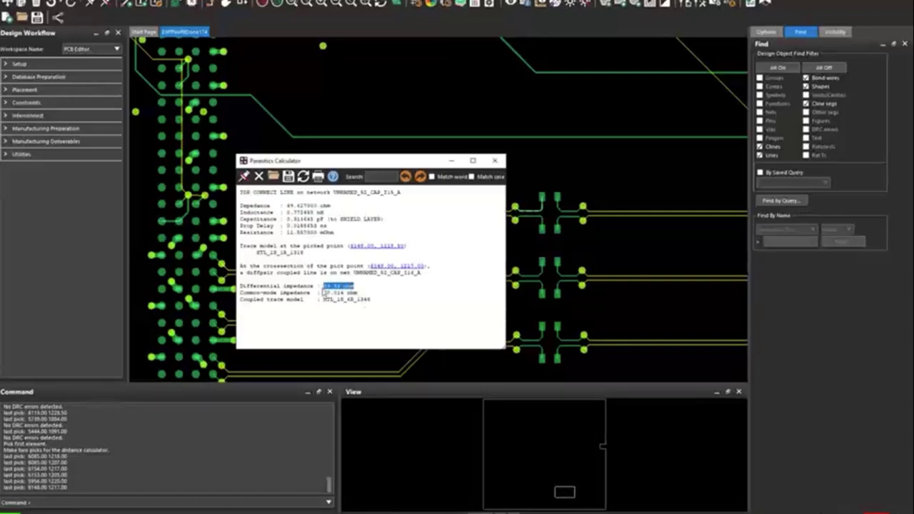
click(498, 160)
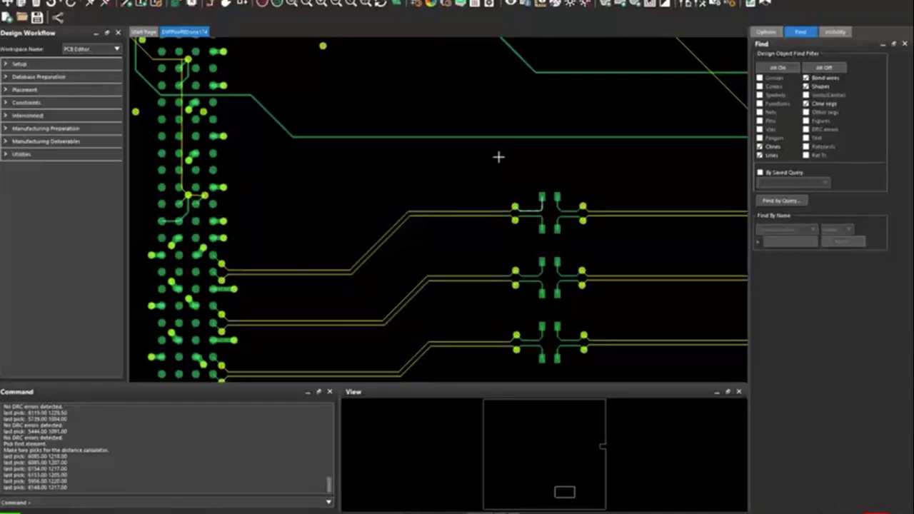
Step: Open the analysis workflows for the board with the Impedance Workflow
scroll(414, 189, down, 2)
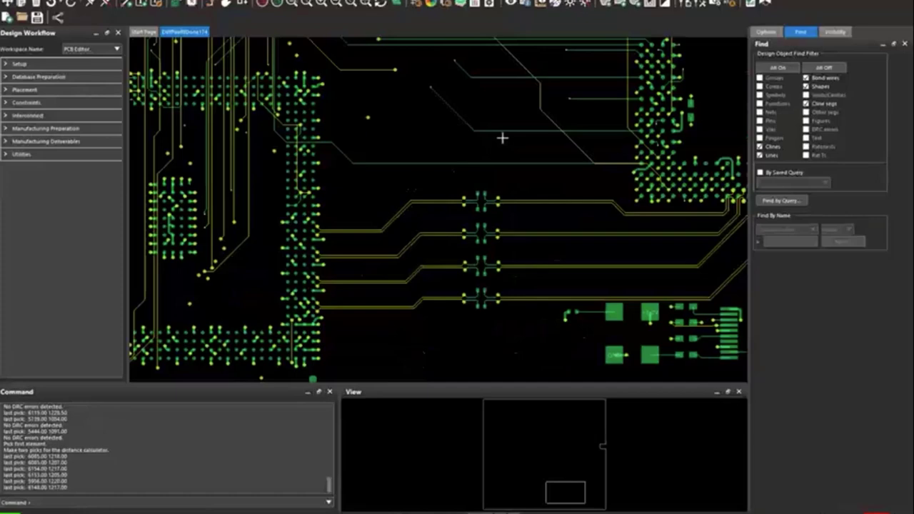
middle_drag(503, 138, 442, 145)
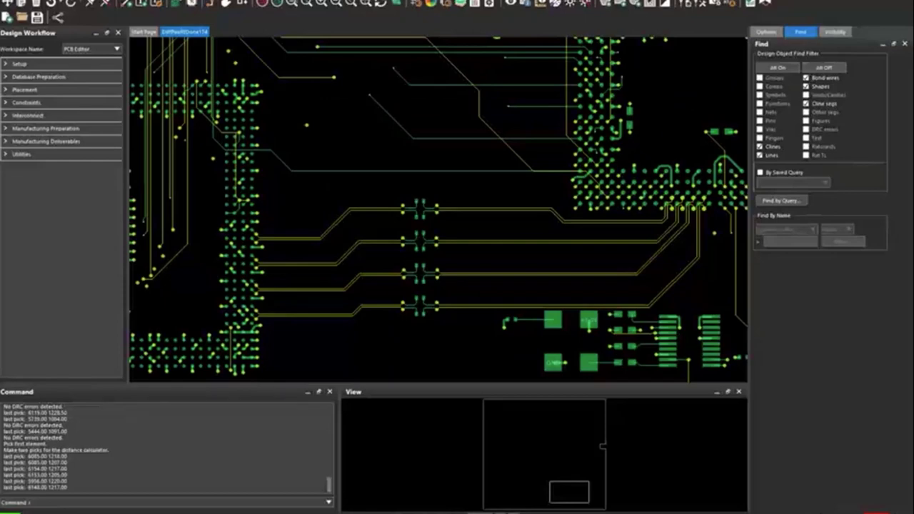
click(275, 5)
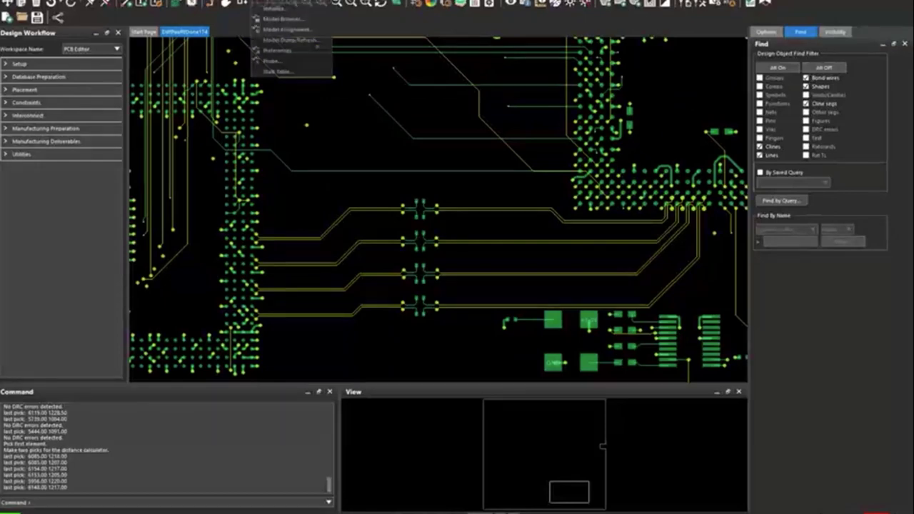
click(275, 5)
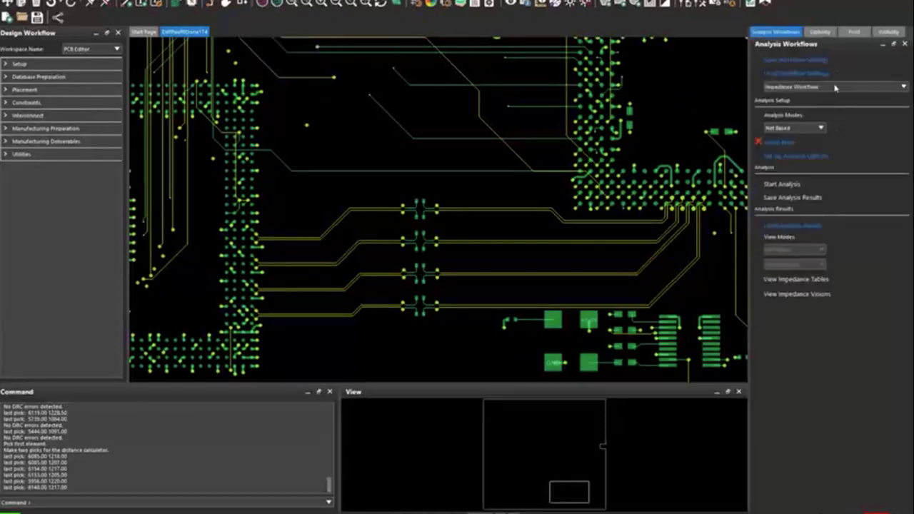
Step: Select the C_DAT nets, their connected capacitor nets and the bundle of Sig_3H pairs beside the connector, and run the net-based impedance analysis
click(782, 143)
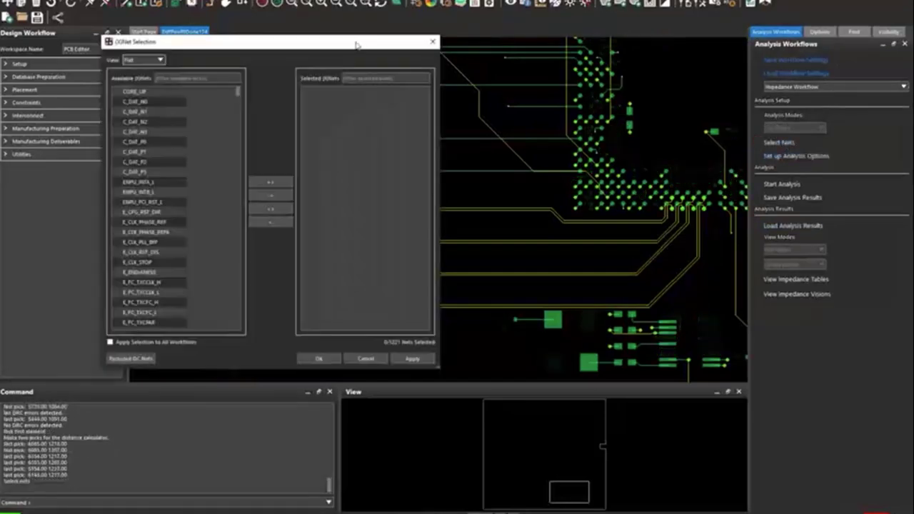
drag(359, 43, 249, 68)
drag(374, 194, 465, 336)
scroll(435, 179, up, 5)
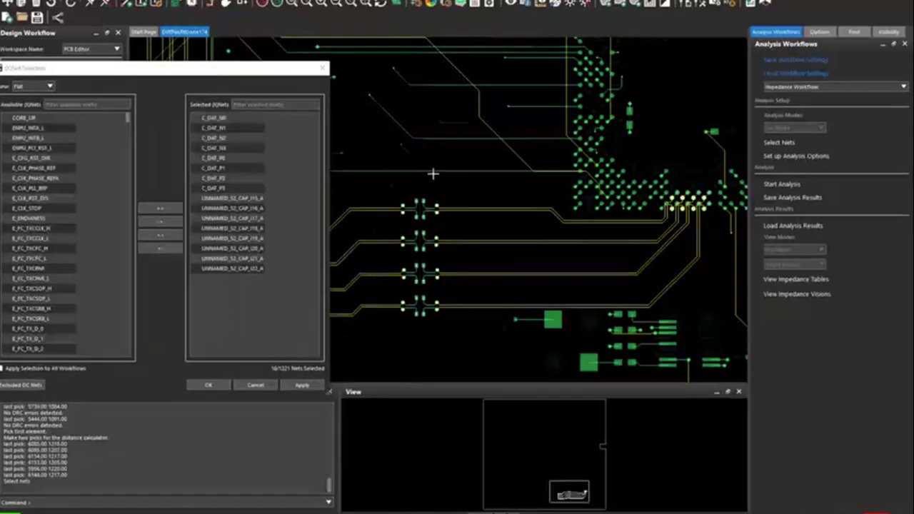
scroll(435, 179, up, 8)
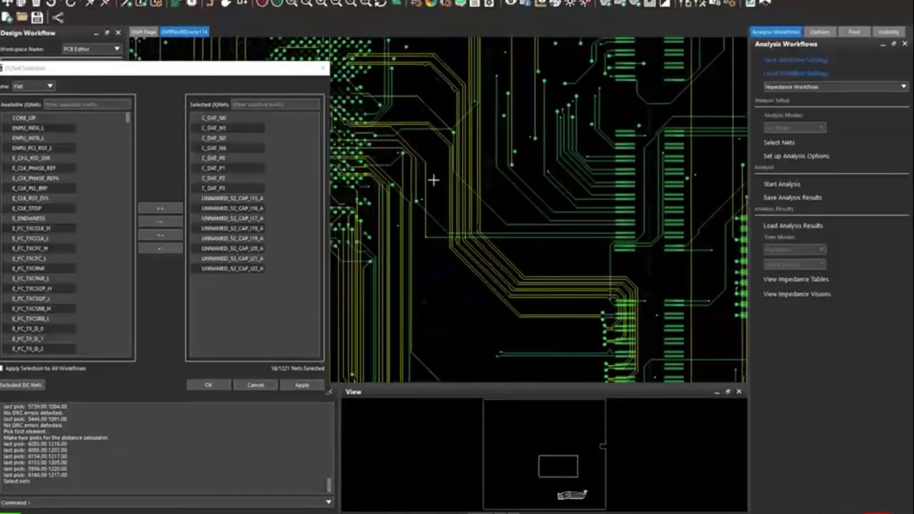
scroll(435, 180, down, 2)
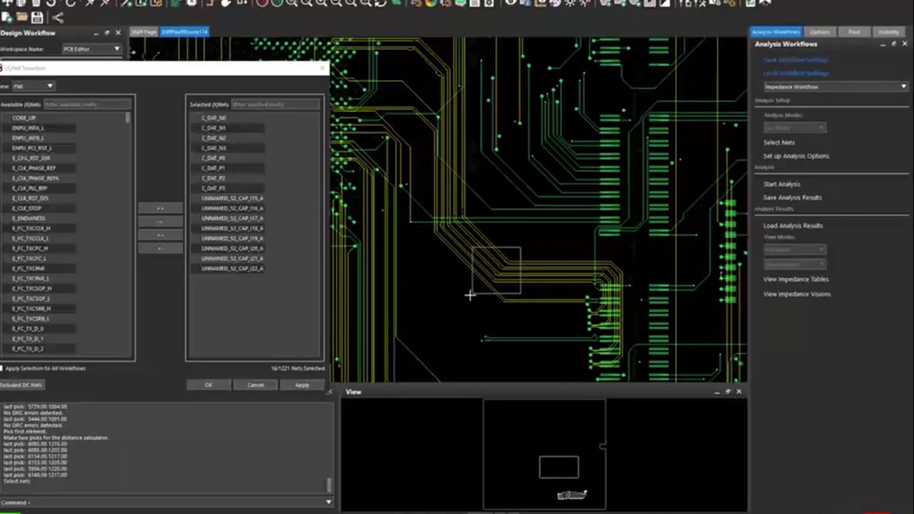
click(211, 385)
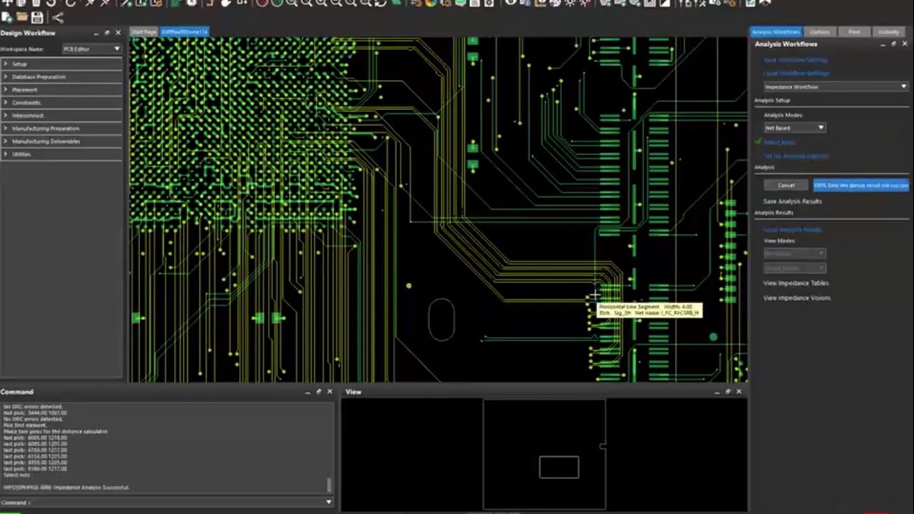
Step: Display the single-ended impedance vision and check the trace segments of the four pairs on both sides of the capacitors
scroll(538, 353, down, 2)
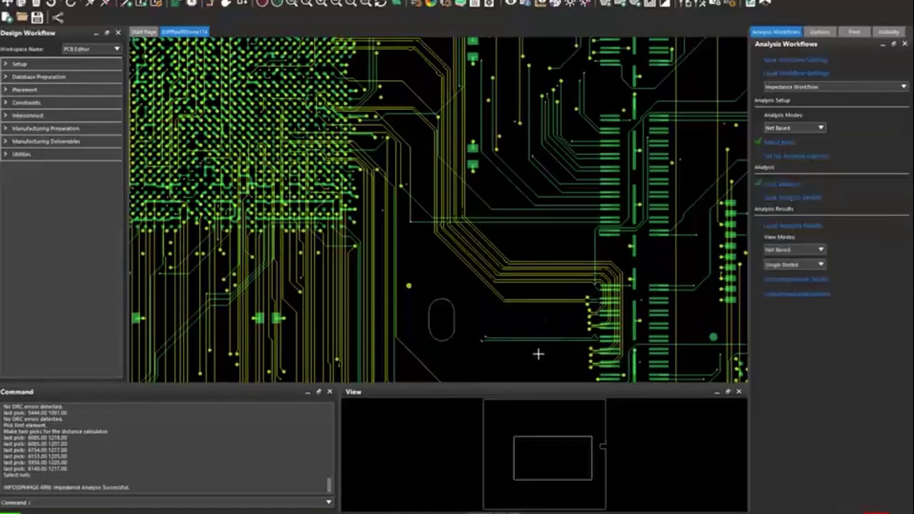
scroll(538, 359, down, 3)
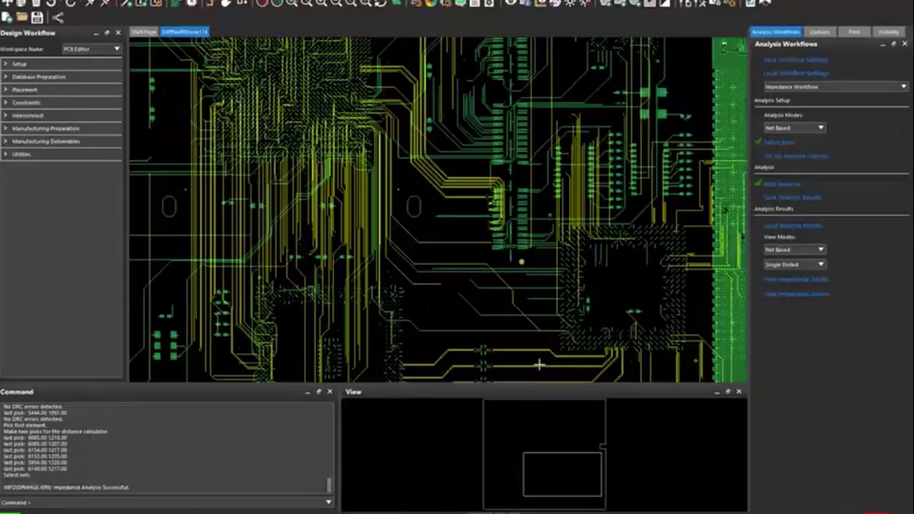
scroll(479, 269, up, 4)
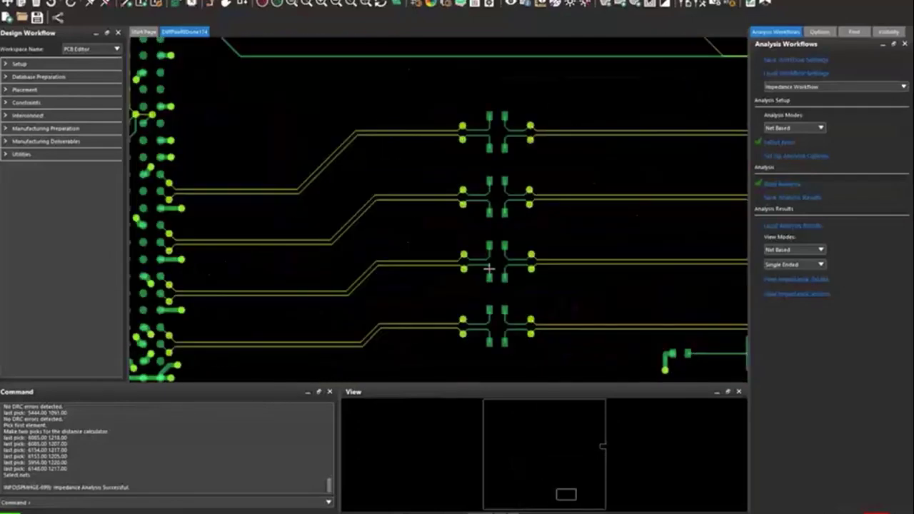
click(784, 295)
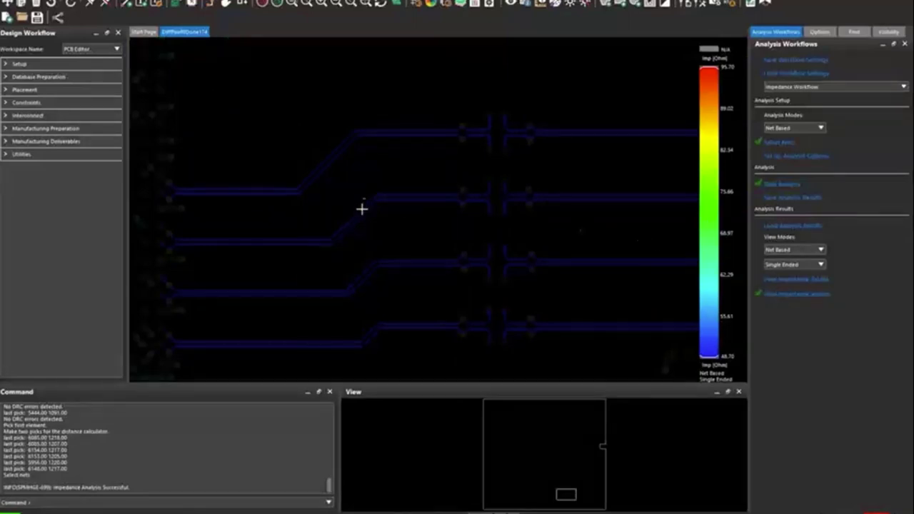
mouse_move(363, 207)
mouse_move(236, 193)
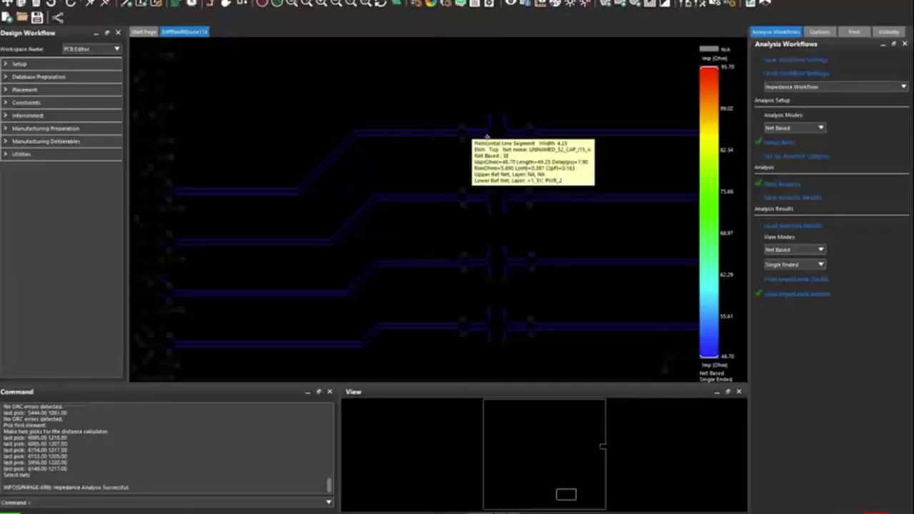
mouse_move(554, 134)
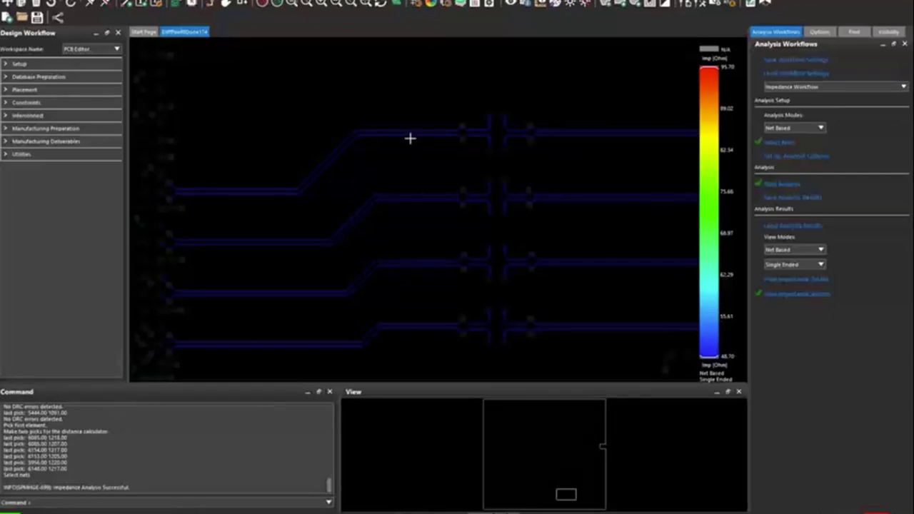
mouse_move(377, 136)
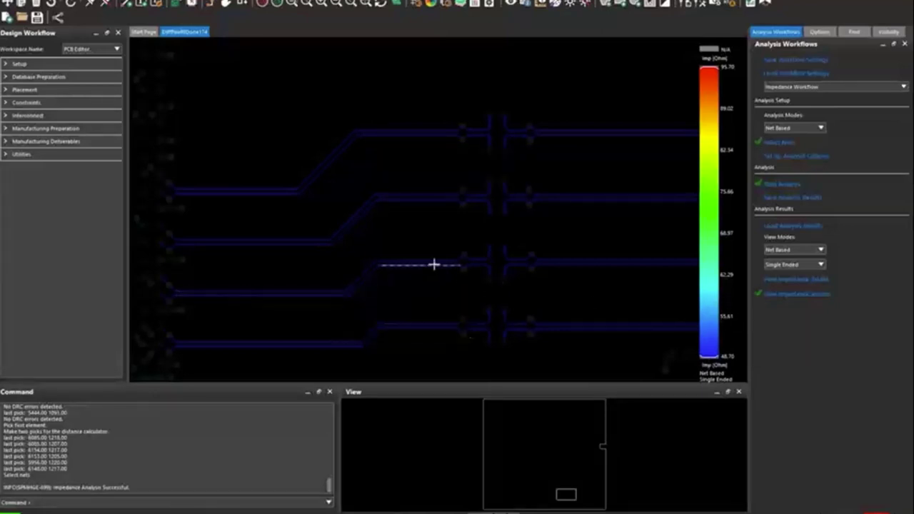
mouse_move(453, 257)
Step: Examine the single-ended impedance colours along the bundled pairs, from the connector to the red segments near the BGA
scroll(613, 208, down, 2)
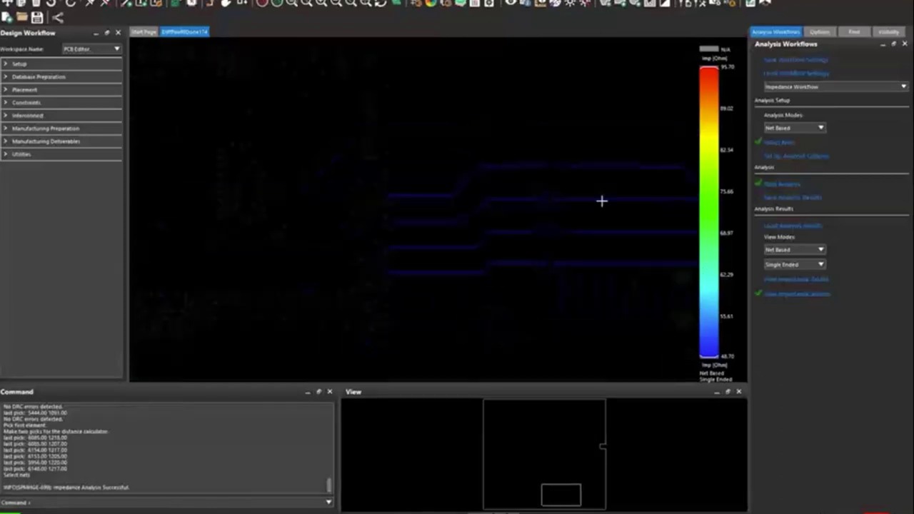
mouse_move(622, 208)
middle_down()
mouse_move(630, 210)
mouse_move(621, 209)
middle_up()
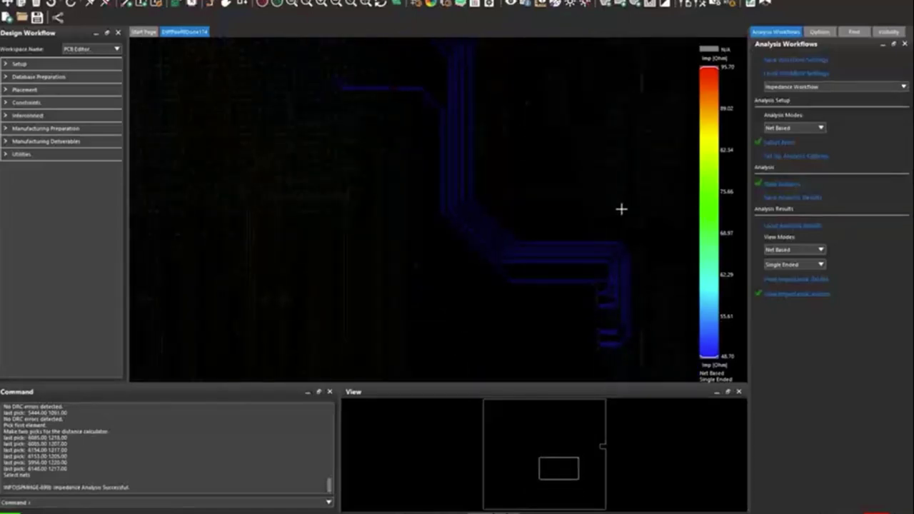
scroll(620, 302, up, 3)
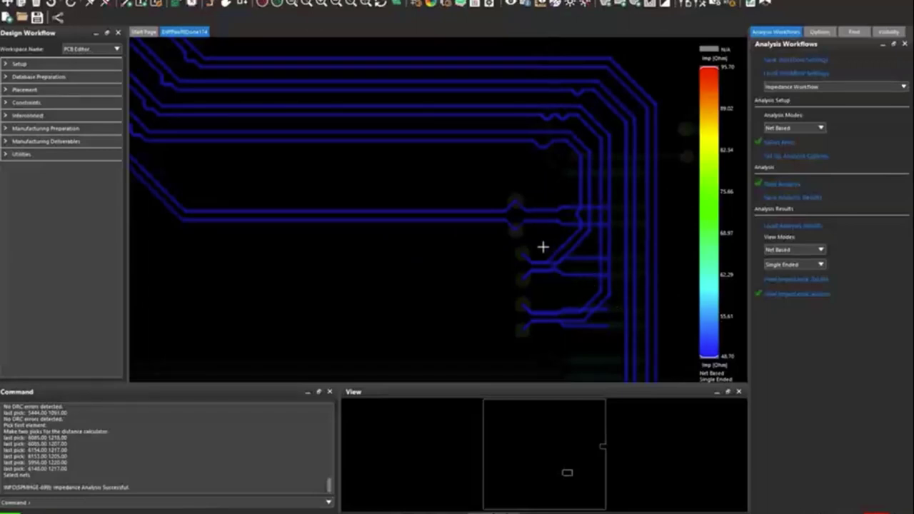
middle_drag(539, 248, 537, 246)
scroll(537, 247, down, 3)
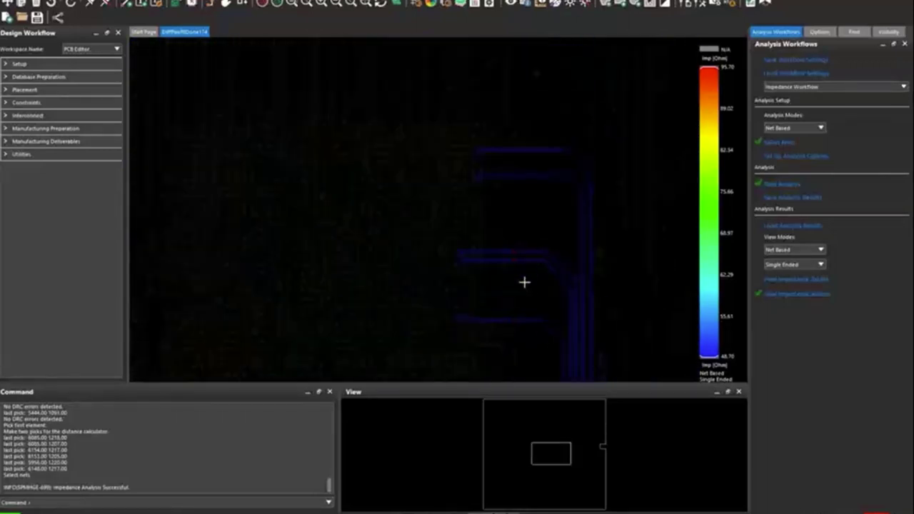
middle_drag(561, 308, 561, 308)
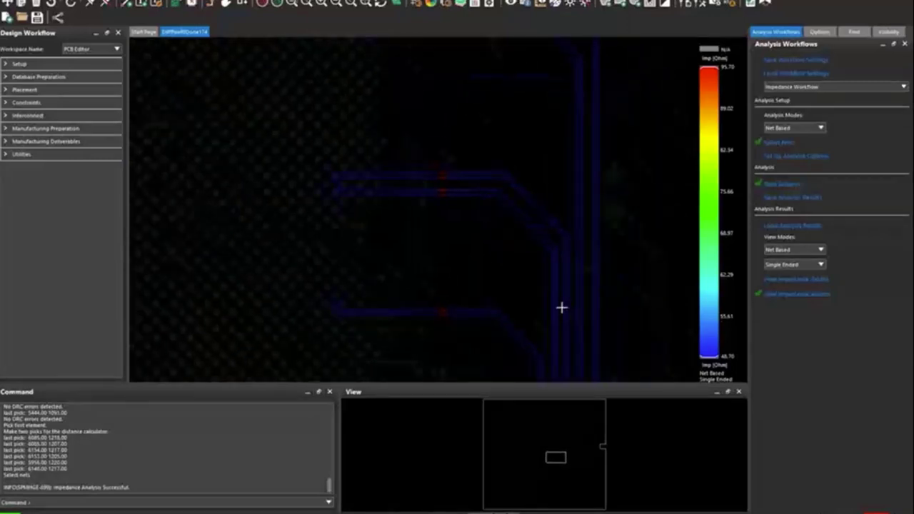
scroll(447, 268, up, 2)
scroll(447, 267, down, 2)
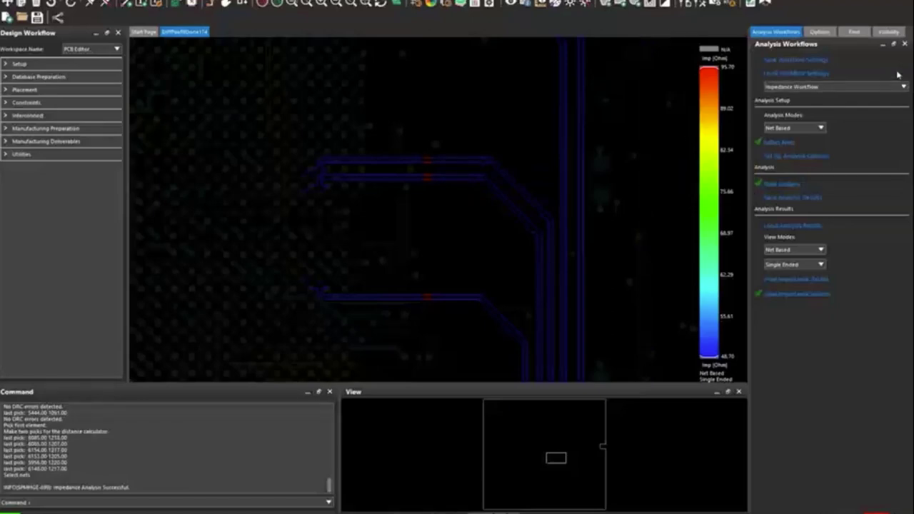
Step: Turn off the impedance vision and temporarily show the Pwr_2 layer to check the plane beneath the red segments
click(807, 296)
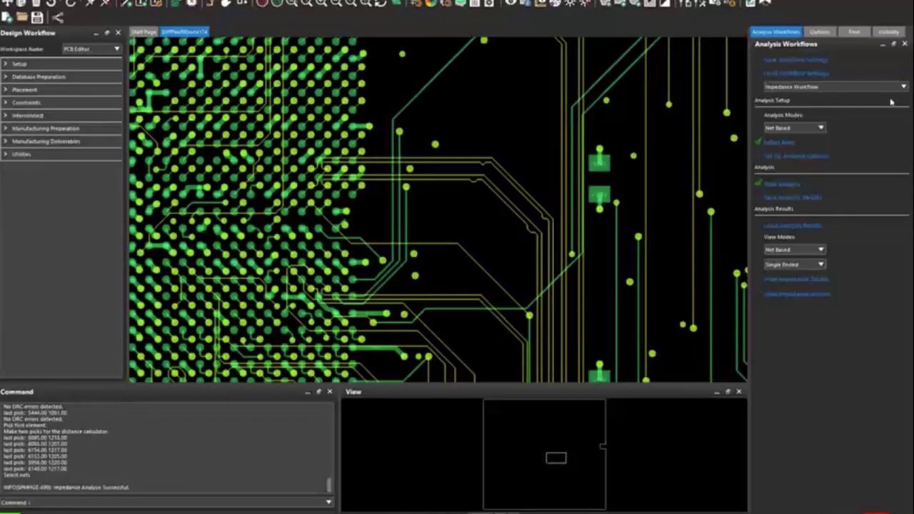
click(891, 33)
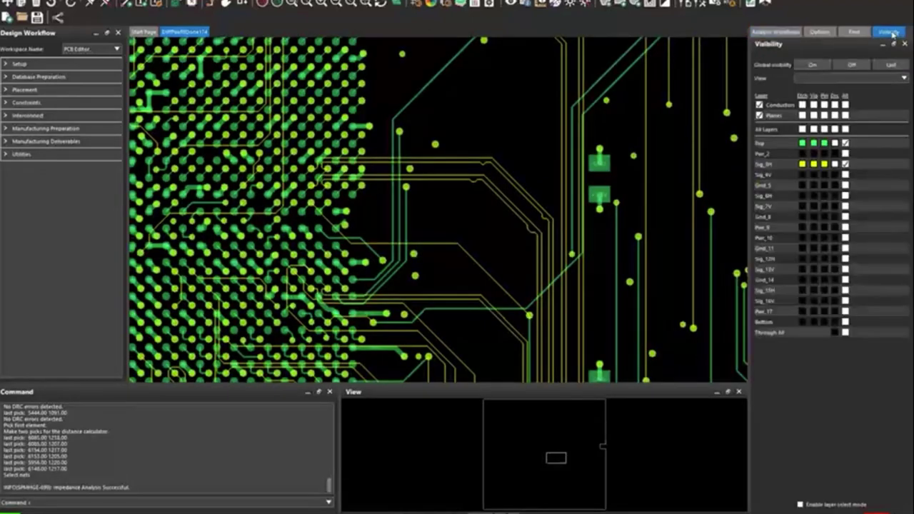
click(846, 153)
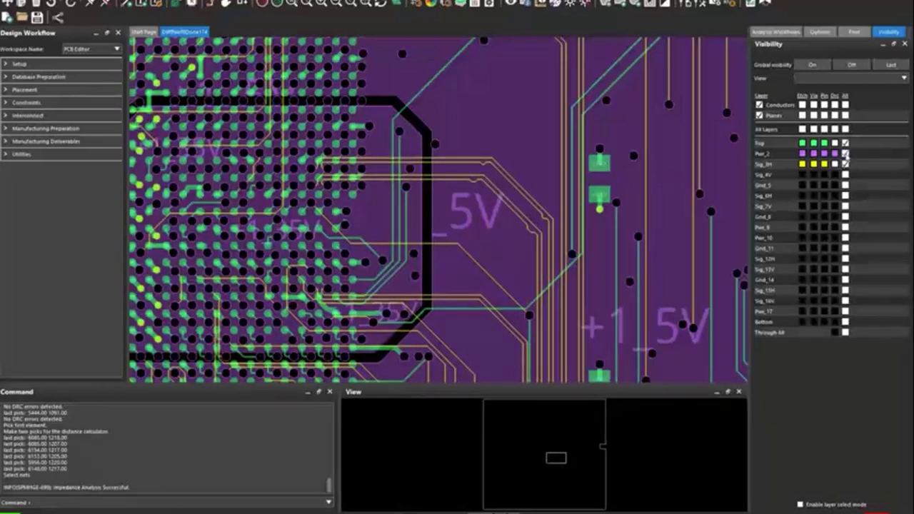
click(846, 155)
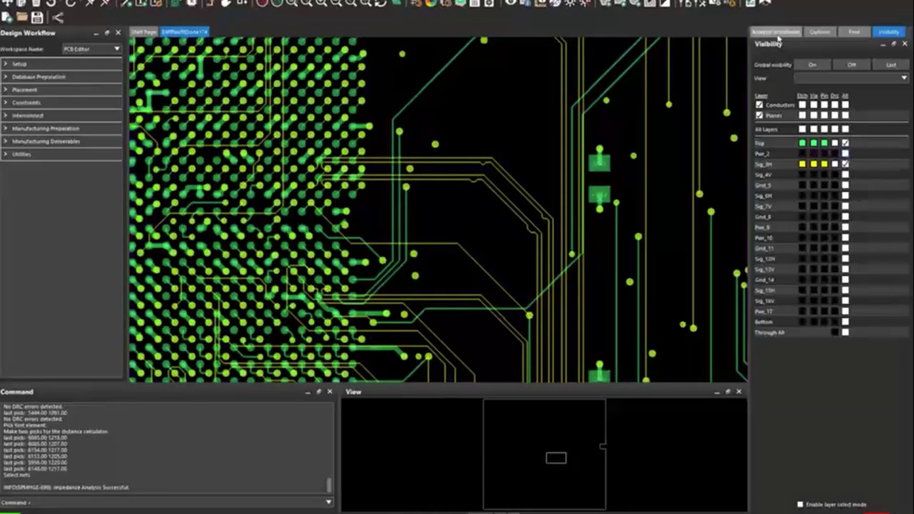
Step: Redisplay the single-ended impedance vision and inspect the red segments of the pairs leaving the BGA
click(777, 33)
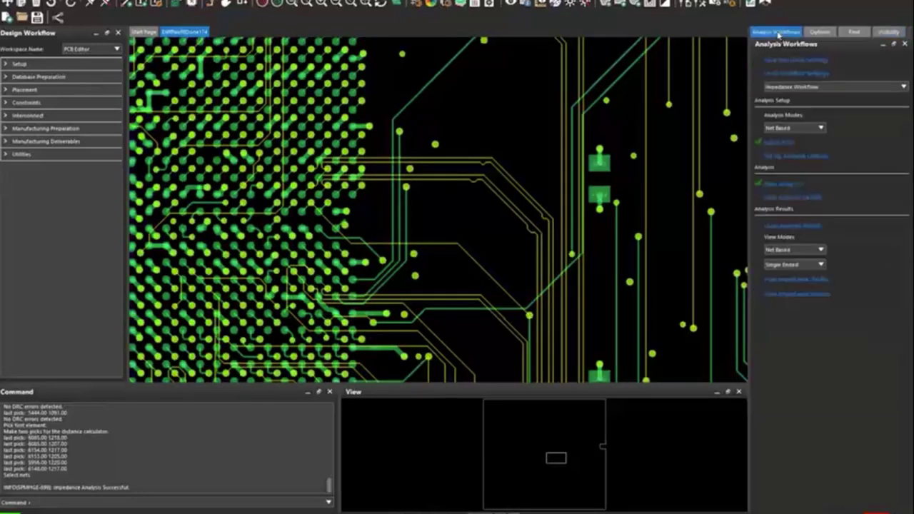
click(777, 294)
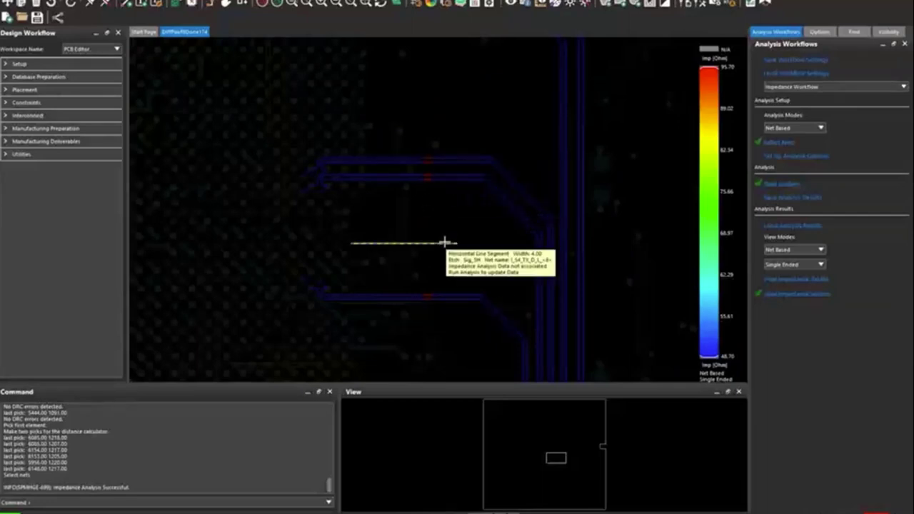
scroll(443, 243, down, 2)
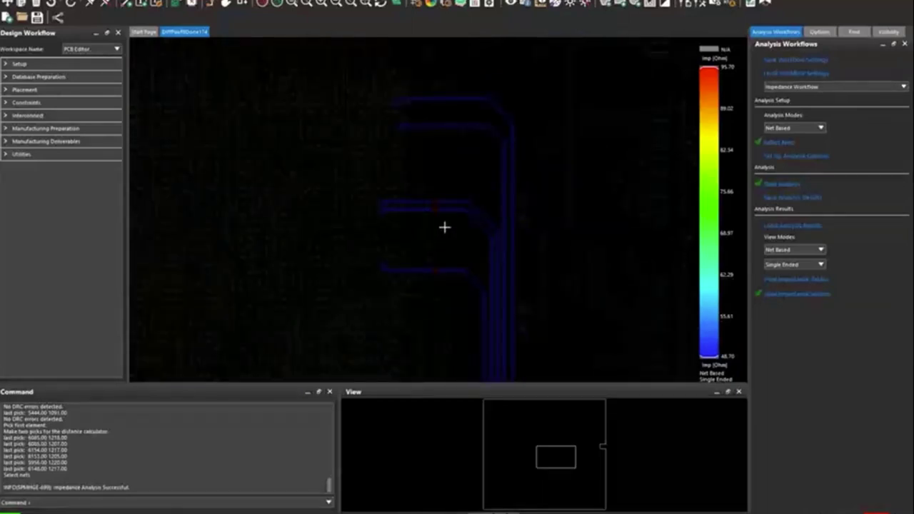
scroll(443, 232, up, 2)
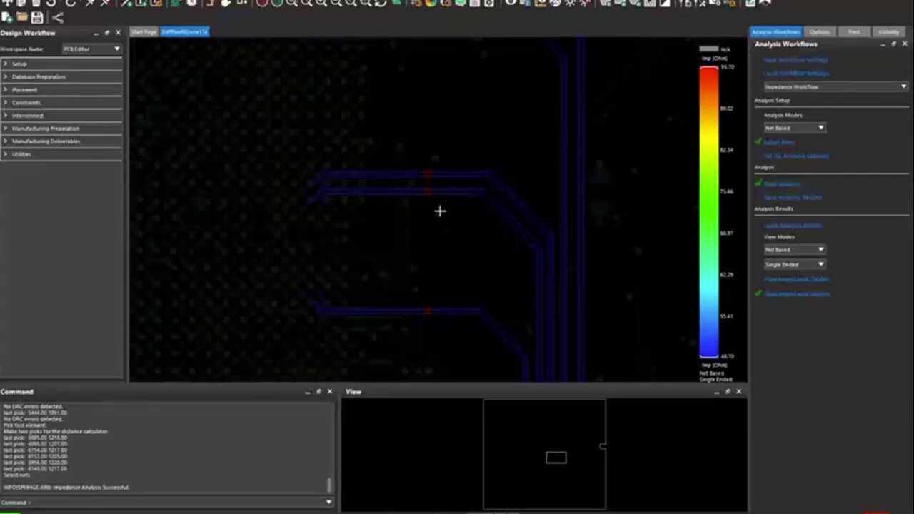
mouse_move(436, 307)
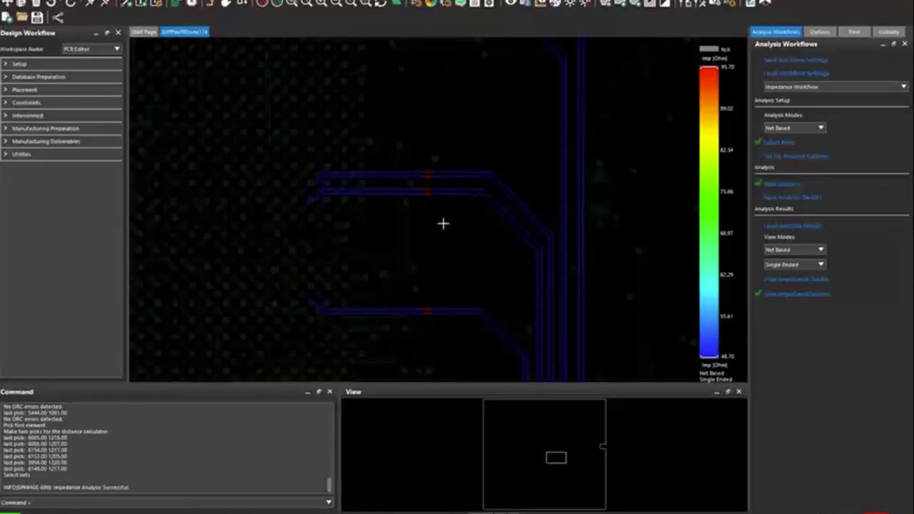
scroll(471, 233, down, 2)
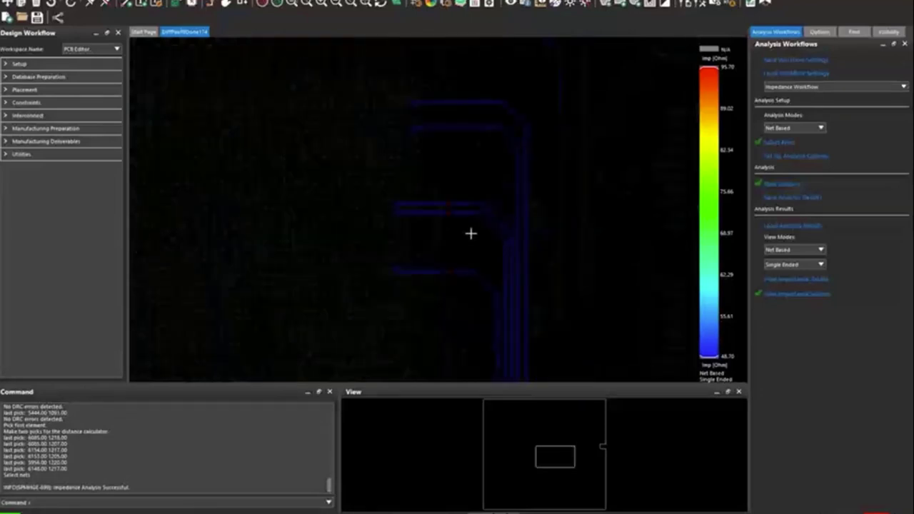
Step: Switch the impedance vision to Diff Pair mode and view the differential impedance of the bundled pairs
click(798, 264)
click(795, 283)
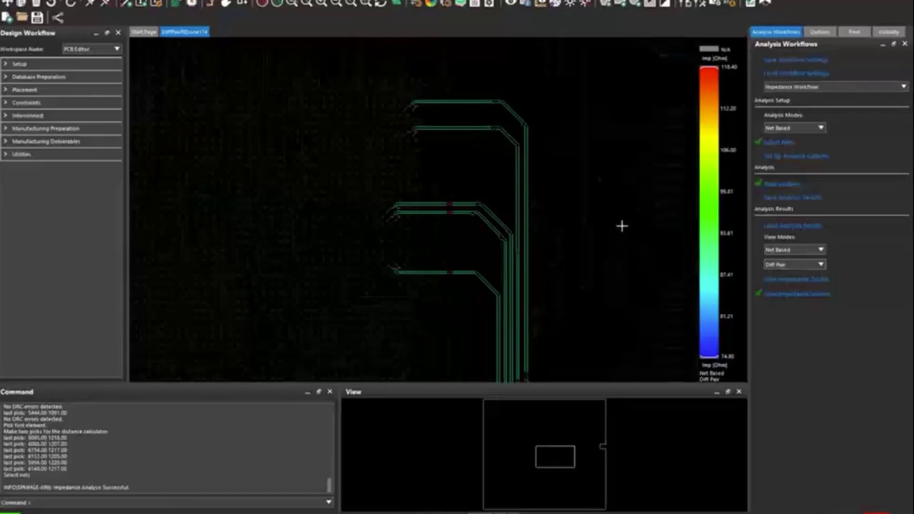
scroll(622, 225, down, 3)
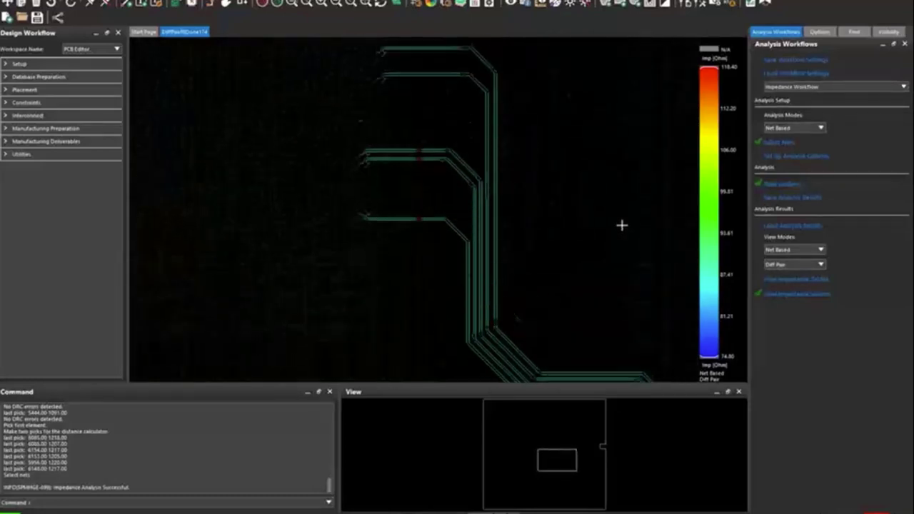
scroll(450, 190, up, 3)
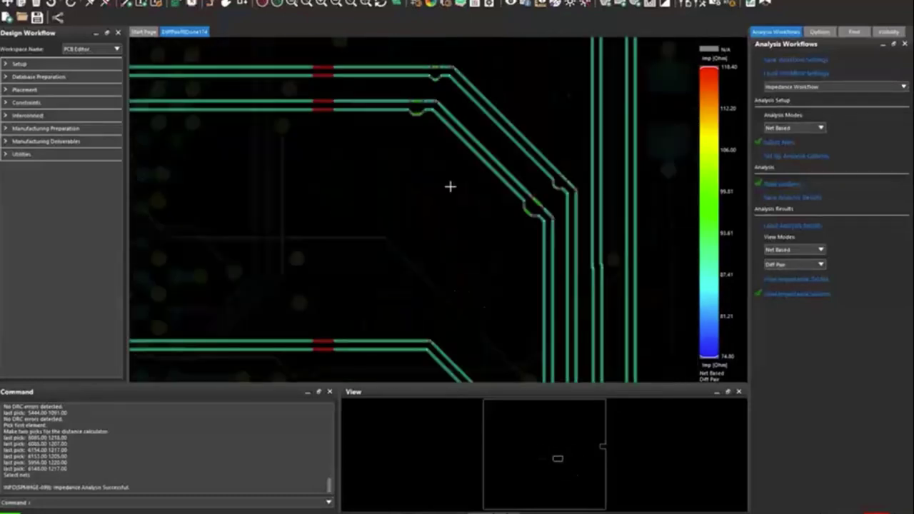
Step: Inspect the differential impedance of the segments around the TCTL pair's length-matching bump, and compare it with the neighbouring pairs
scroll(537, 206, up, 4)
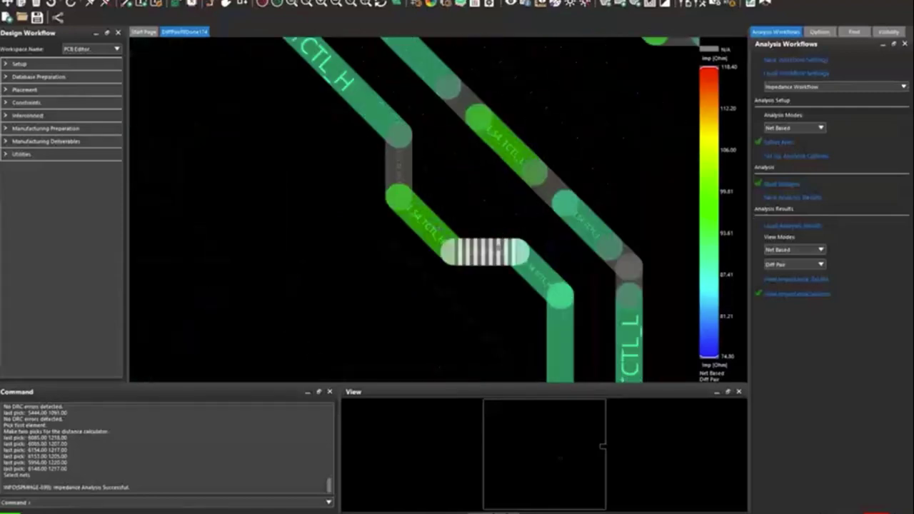
mouse_move(429, 219)
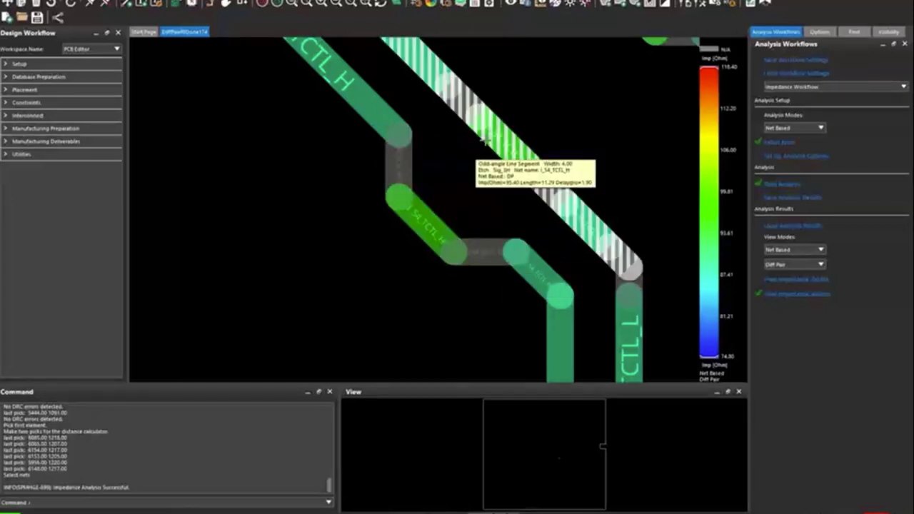
scroll(461, 198, down, 3)
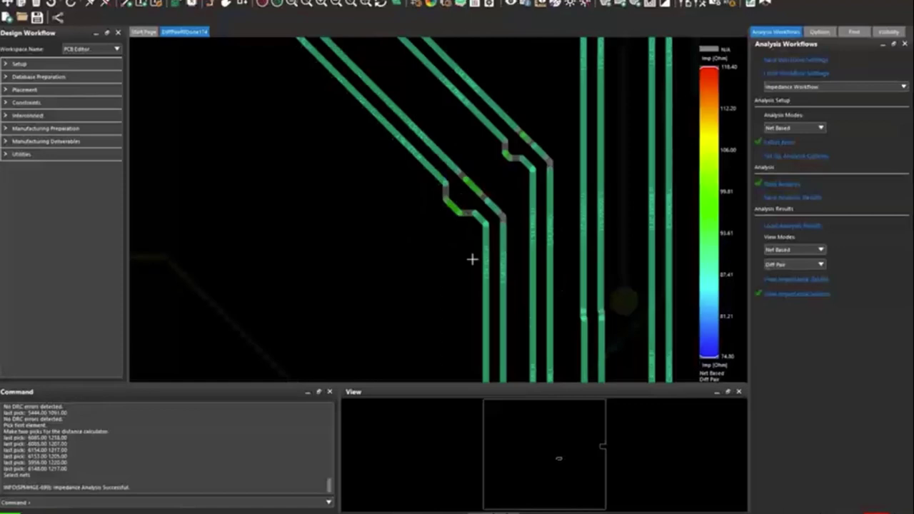
scroll(472, 262, down, 1)
scroll(473, 264, down, 1)
scroll(494, 322, down, 1)
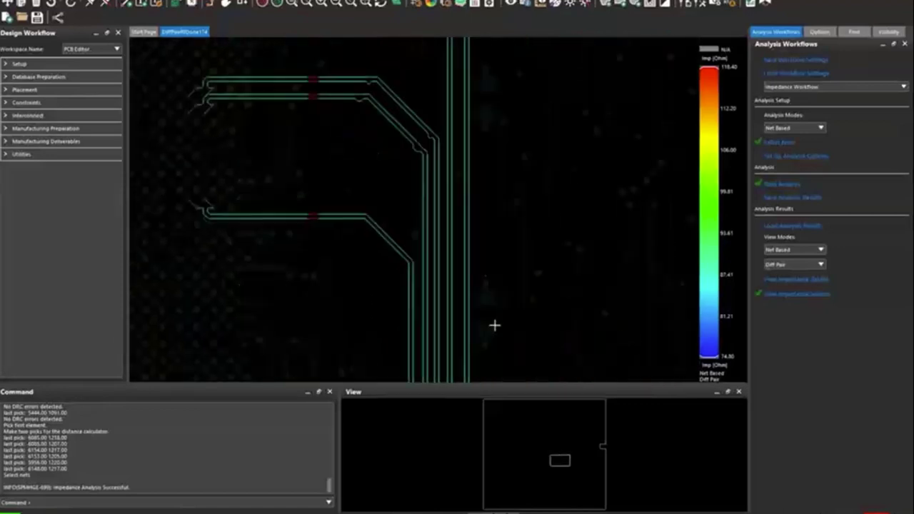
Step: Inspect the differential impedance of the TCTL pair's overlapping and straight Top-layer segments at the lower end of the bundle
scroll(494, 326, down, 2)
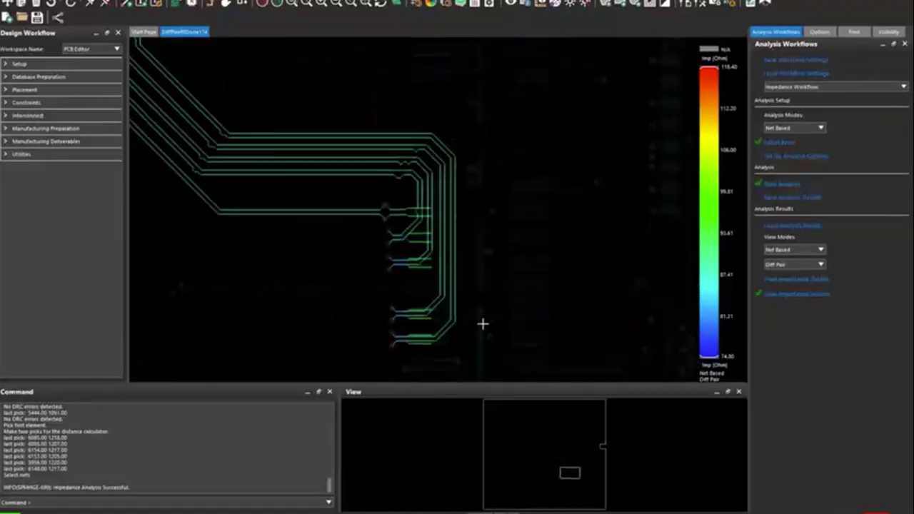
scroll(406, 257, up, 3)
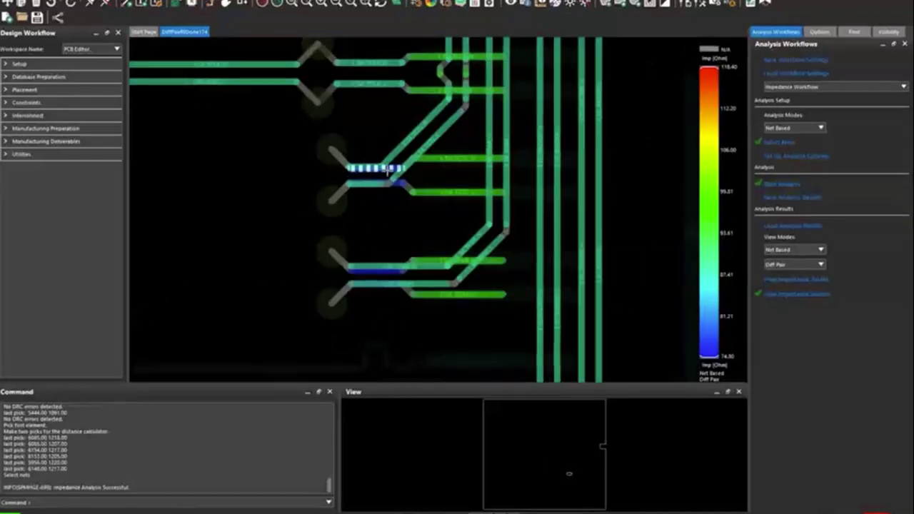
mouse_move(386, 184)
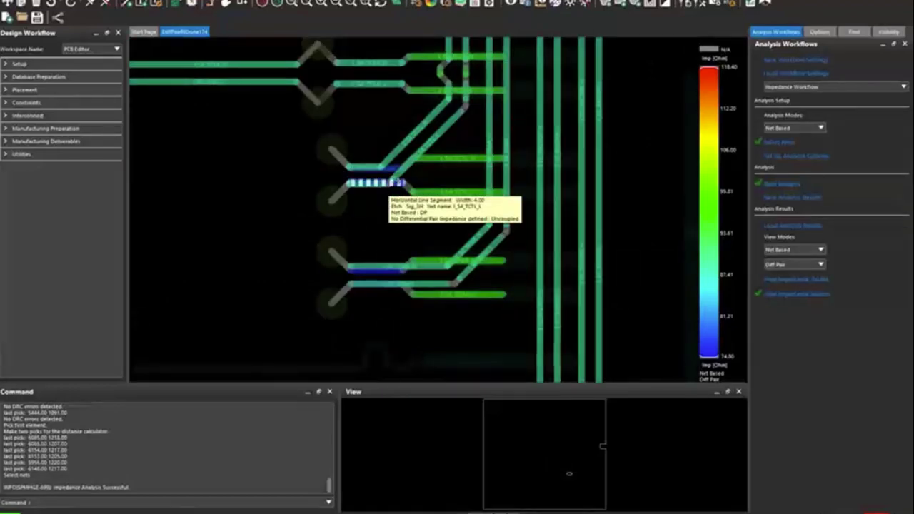
mouse_move(394, 167)
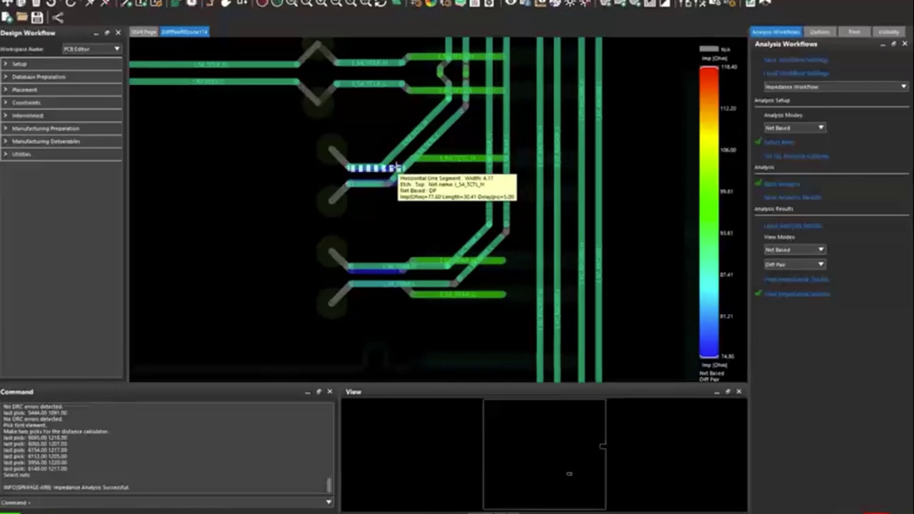
mouse_move(443, 161)
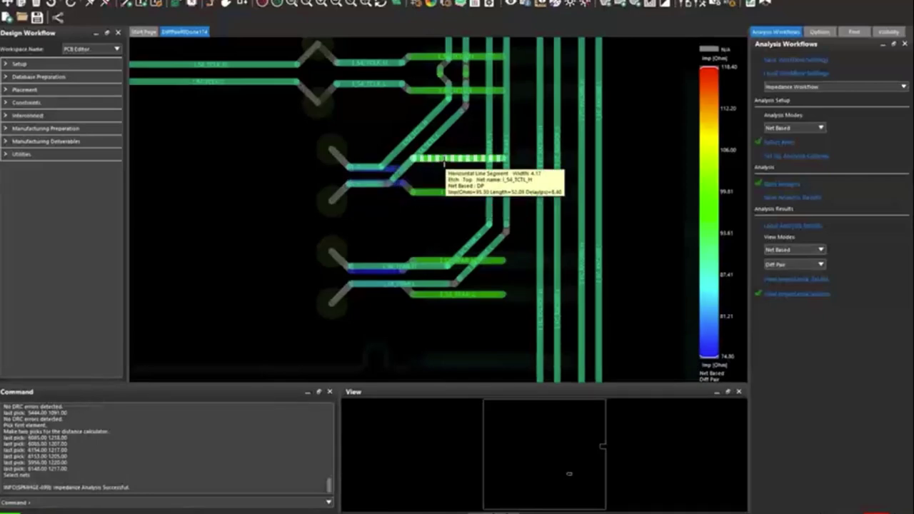
scroll(445, 160, down, 2)
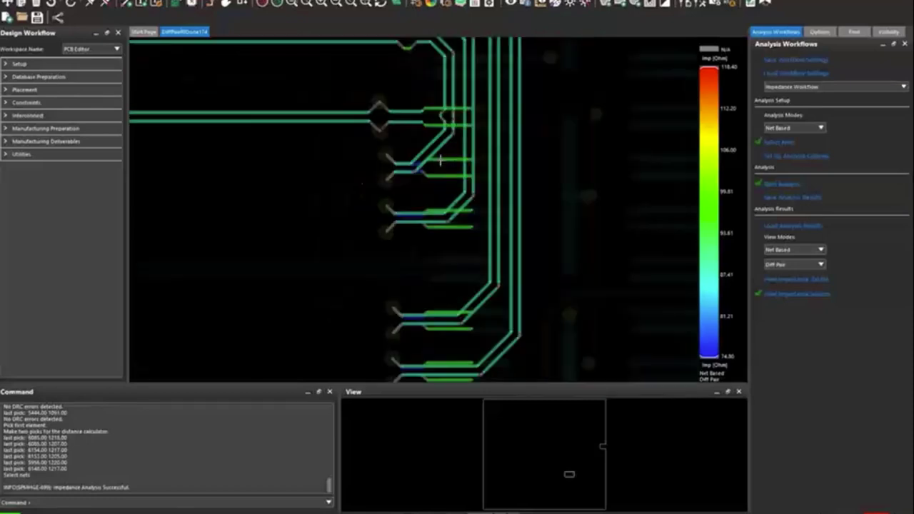
Step: Examine the differential impedance along the four capacitor-coupled pairs below the bundle, including the short segments between vias and capacitors
scroll(417, 238, down, 5)
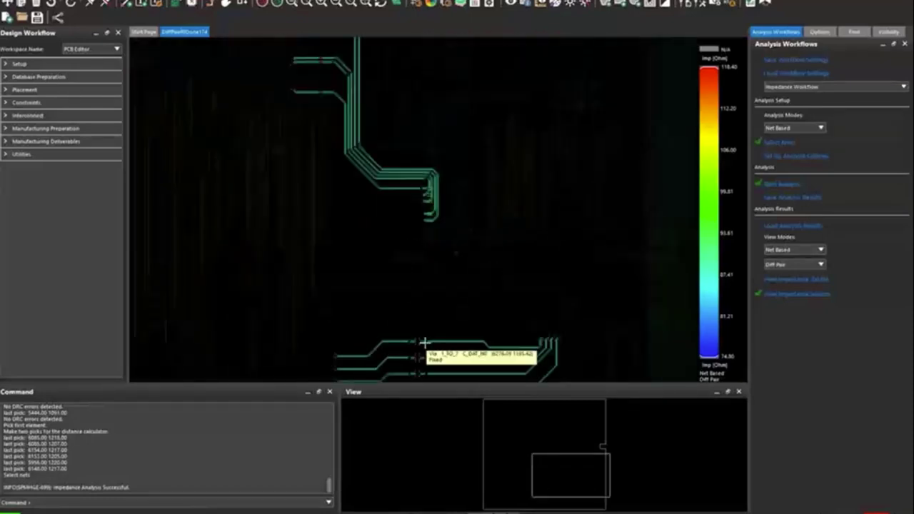
middle_drag(424, 342, 384, 301)
scroll(384, 302, up, 3)
mouse_move(381, 297)
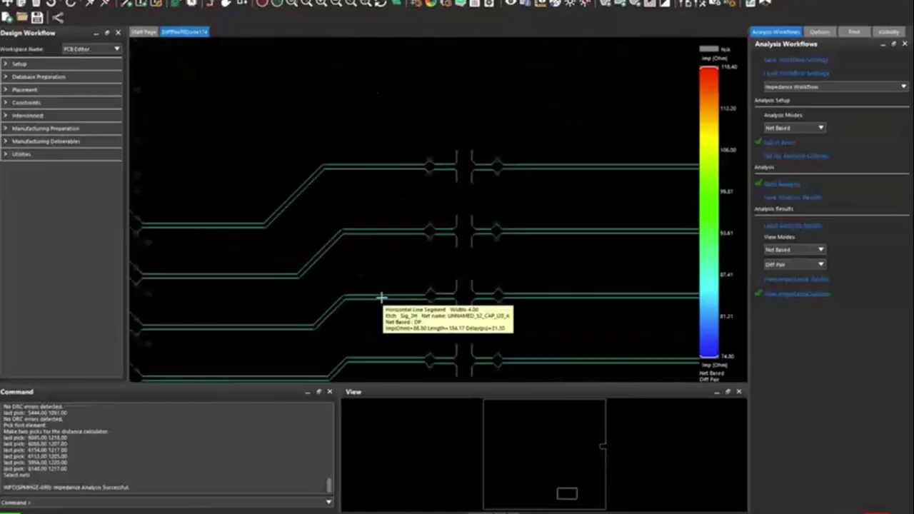
scroll(440, 232, up, 3)
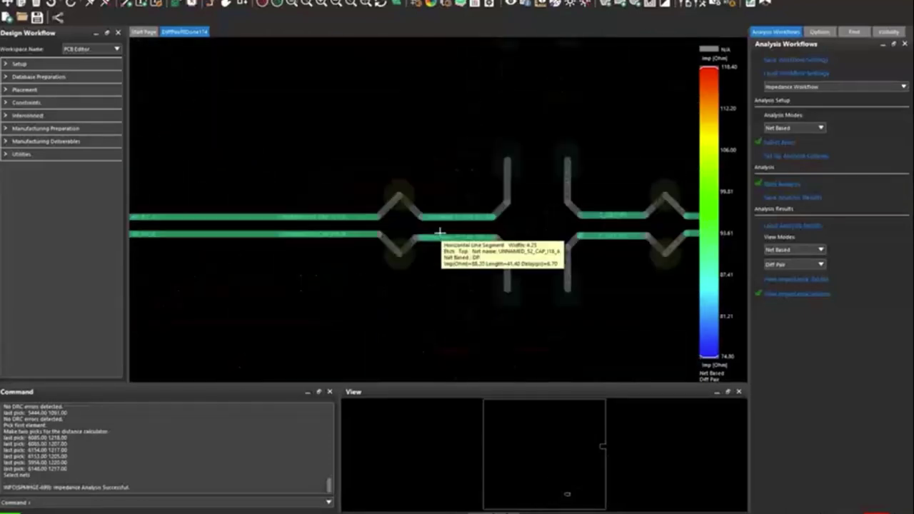
scroll(396, 221, down, 3)
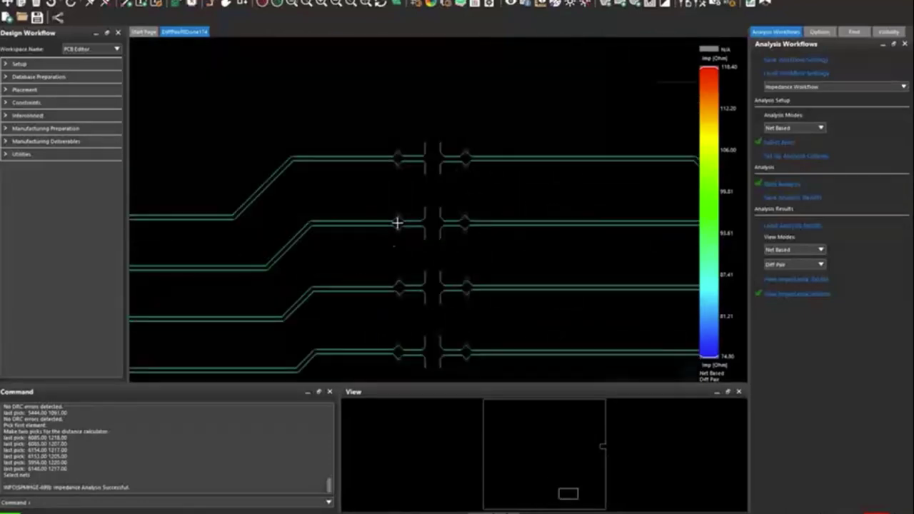
middle_click(366, 254)
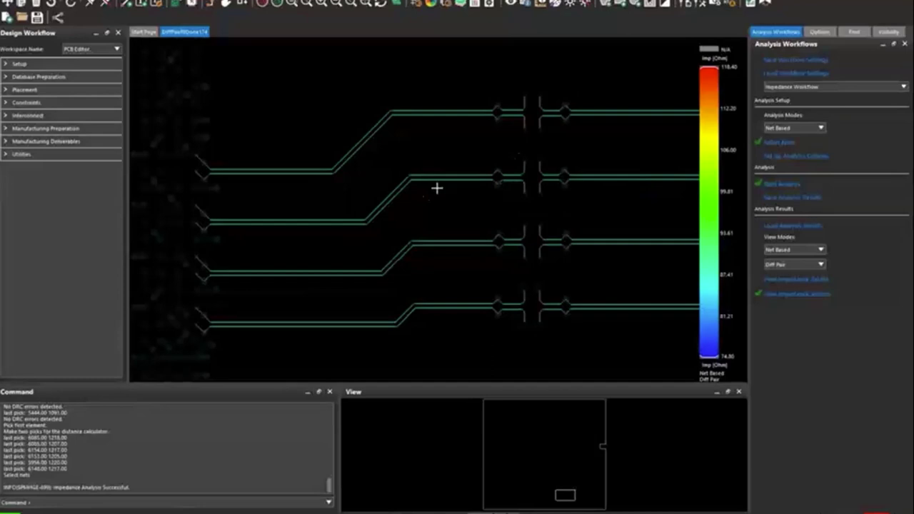
mouse_move(445, 178)
mouse_move(554, 179)
scroll(486, 222, down, 2)
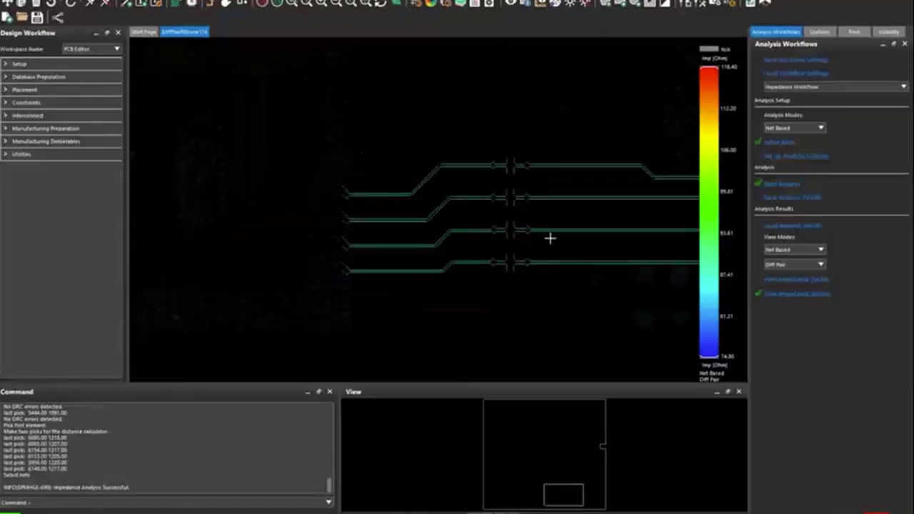
shift+scroll(550, 238, right, 5)
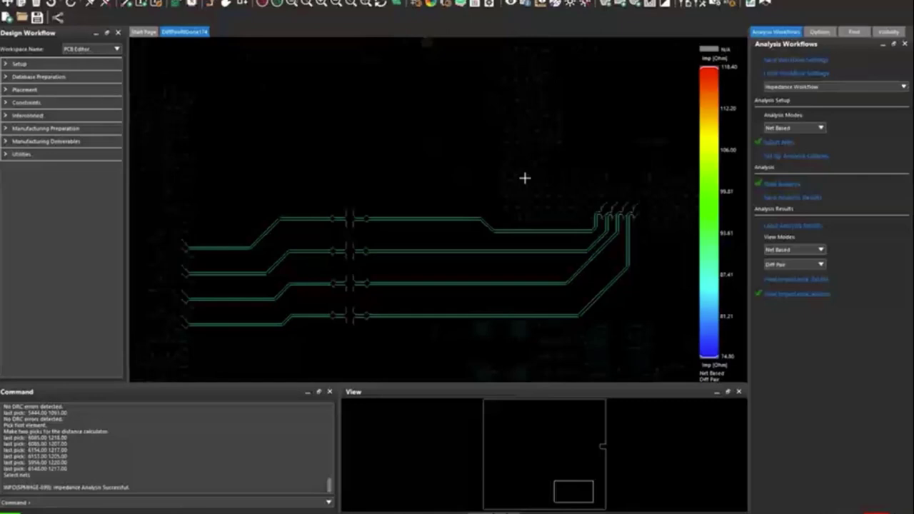
Step: Start the Parasitic query on the lower section of the bundled differential pairs
scroll(525, 178, up, 5)
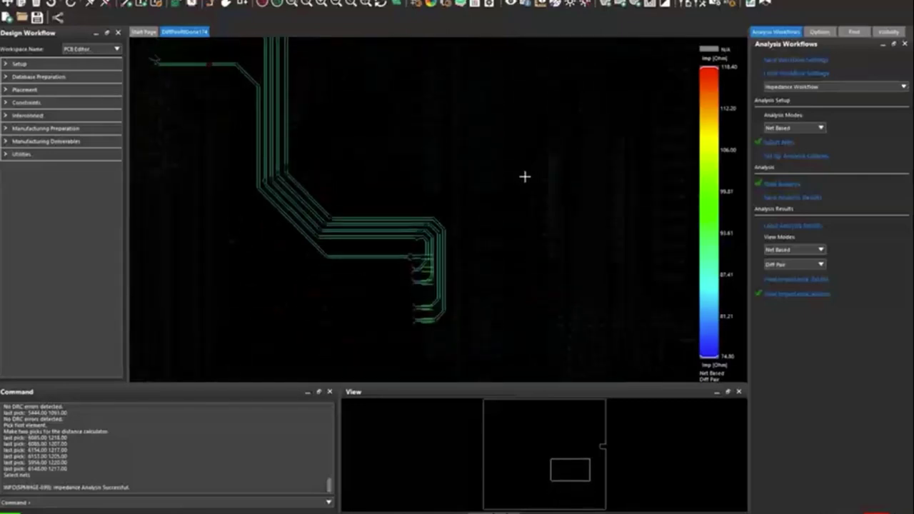
scroll(420, 243, up, 2)
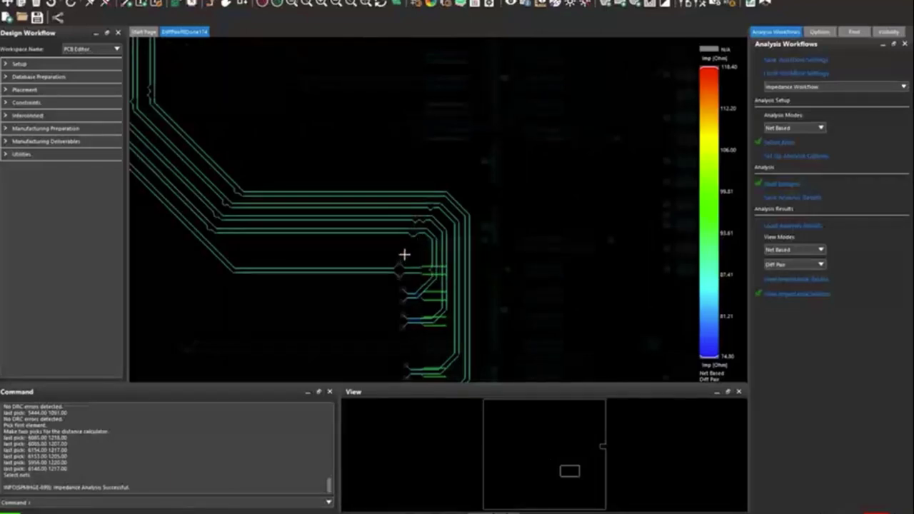
scroll(398, 254, left, 2)
scroll(402, 255, left, 2)
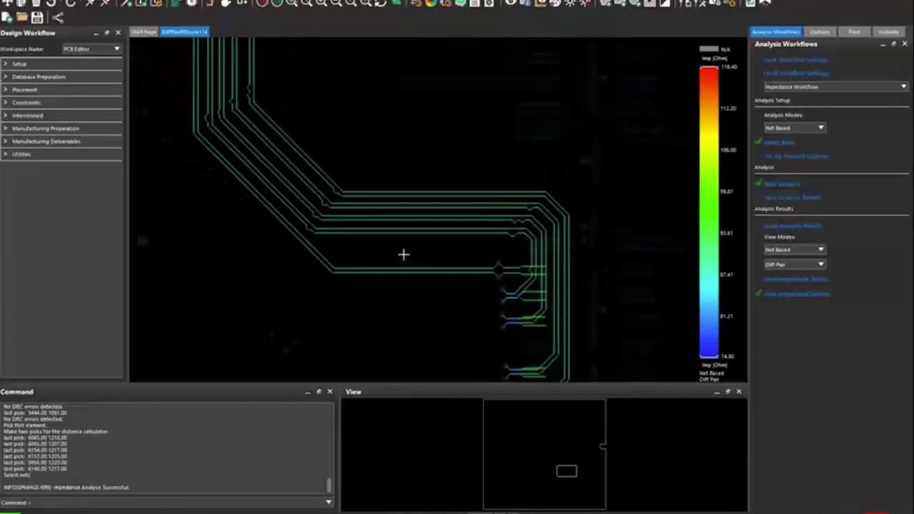
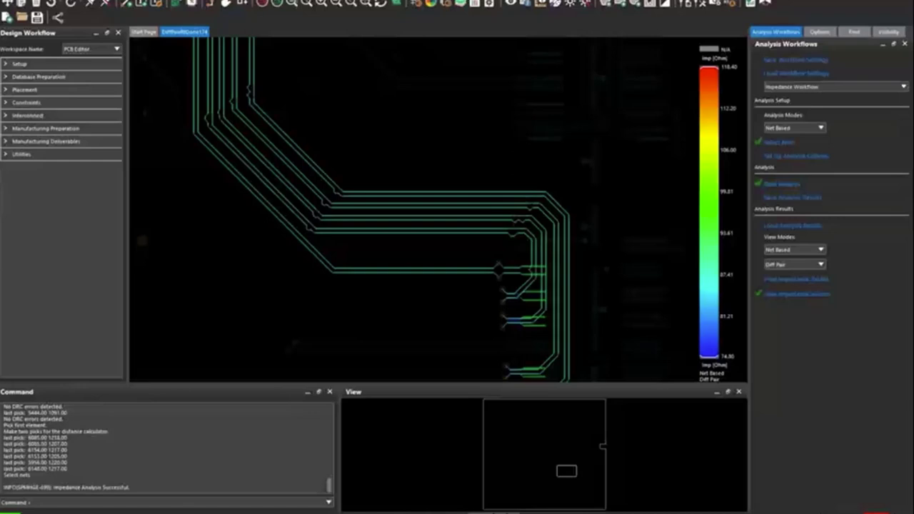
click(82, 1)
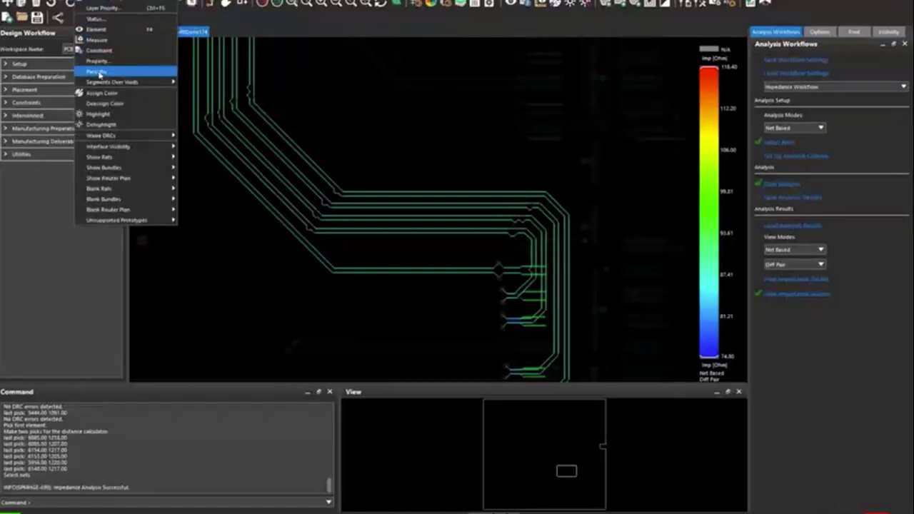
click(97, 72)
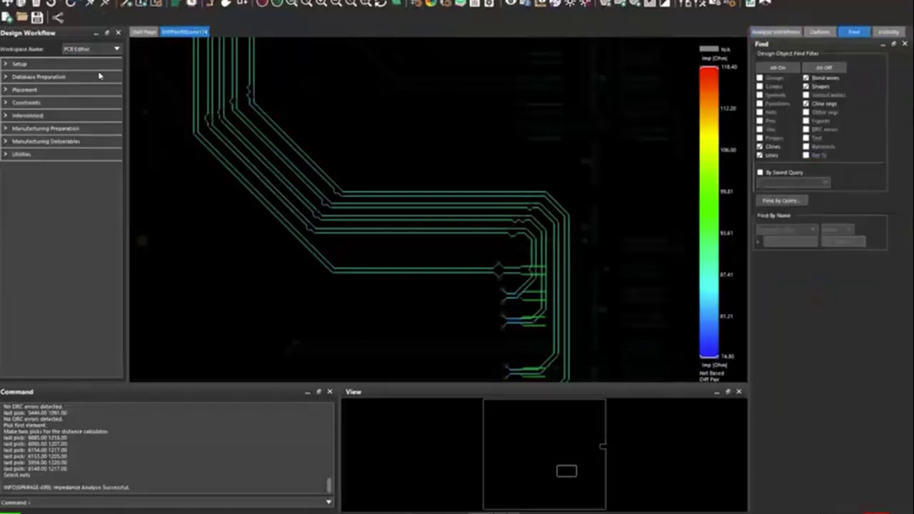